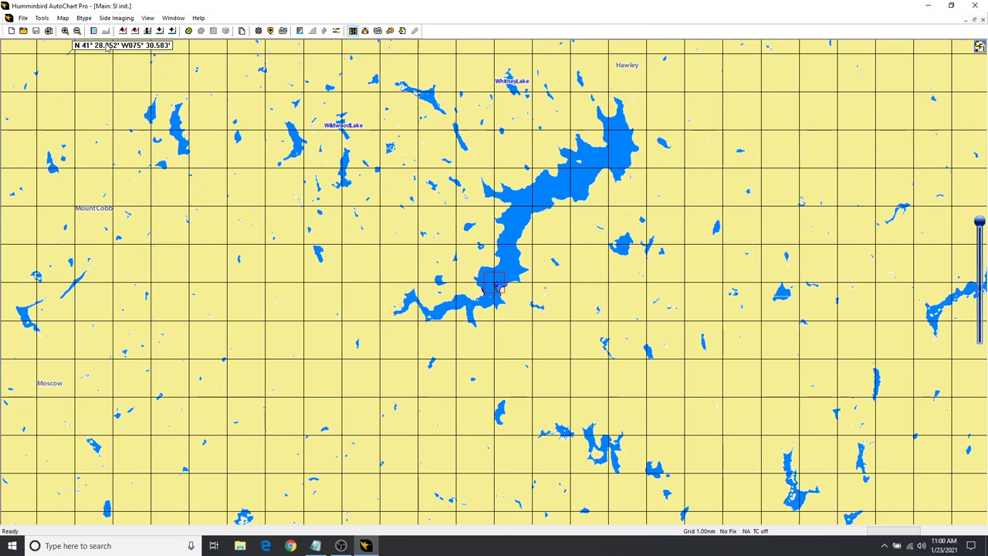
# Zoom the chart in one level around the side-imaging survey area
pyautogui.click(65, 31)
# Zoom in eight more levels to a 5 ft grid and pan to centre the sonar mosaic
pyautogui.click(65, 31)
pyautogui.click(65, 31)
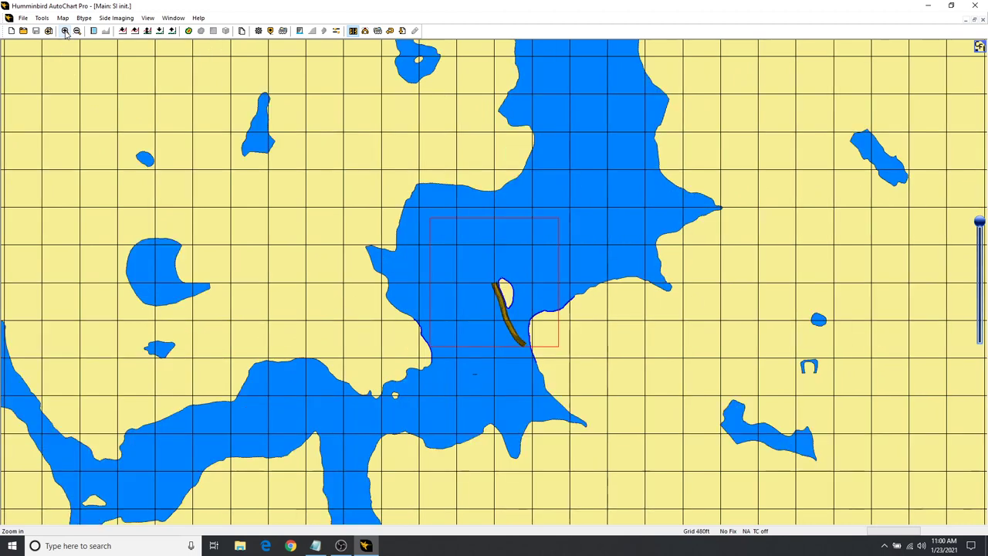
pyautogui.click(66, 30)
pyautogui.click(66, 31)
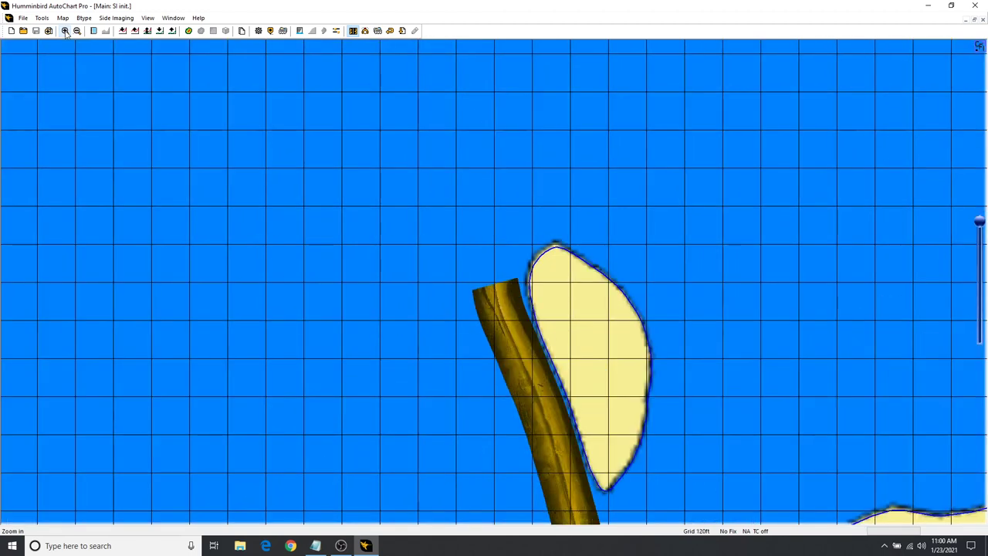
pyautogui.click(65, 31)
pyautogui.click(65, 31)
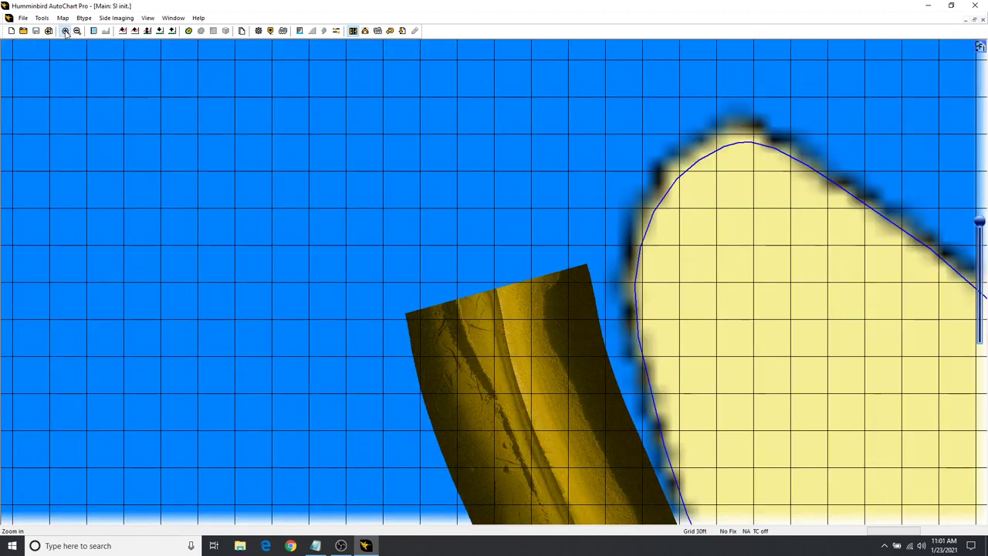
pyautogui.click(65, 31)
pyautogui.click(66, 30)
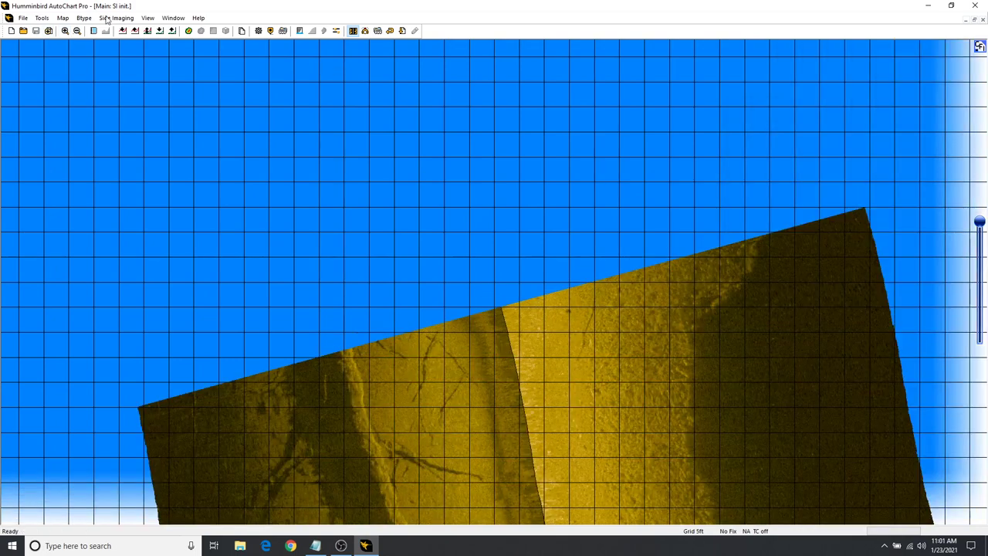
pyautogui.moveTo(524, 455); pyautogui.dragTo(741, 293)
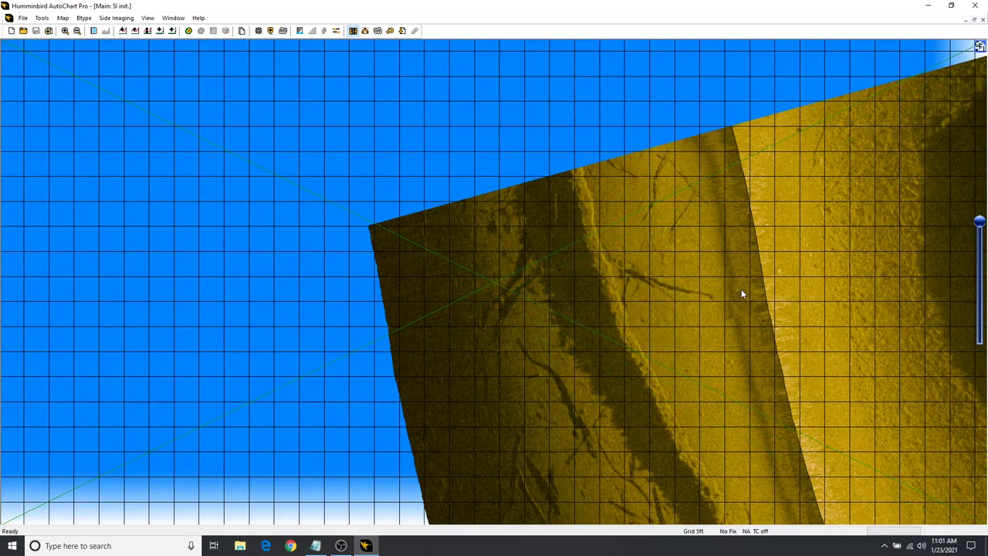
pyautogui.moveTo(739, 293); pyautogui.dragTo(664, 294)
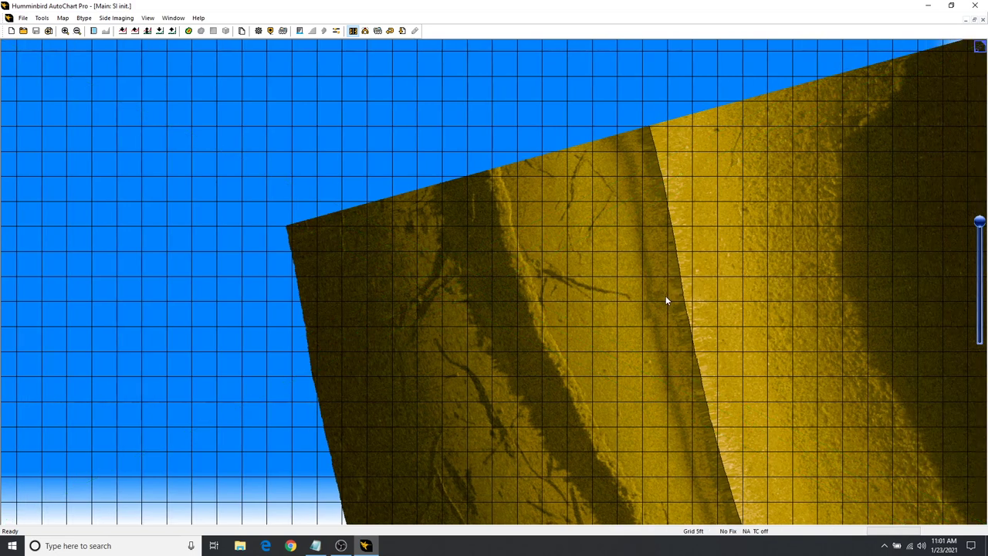
# Mark waypoints at the channel edge and on the dark bottom feature further along the strip
pyautogui.rightClick(509, 225)
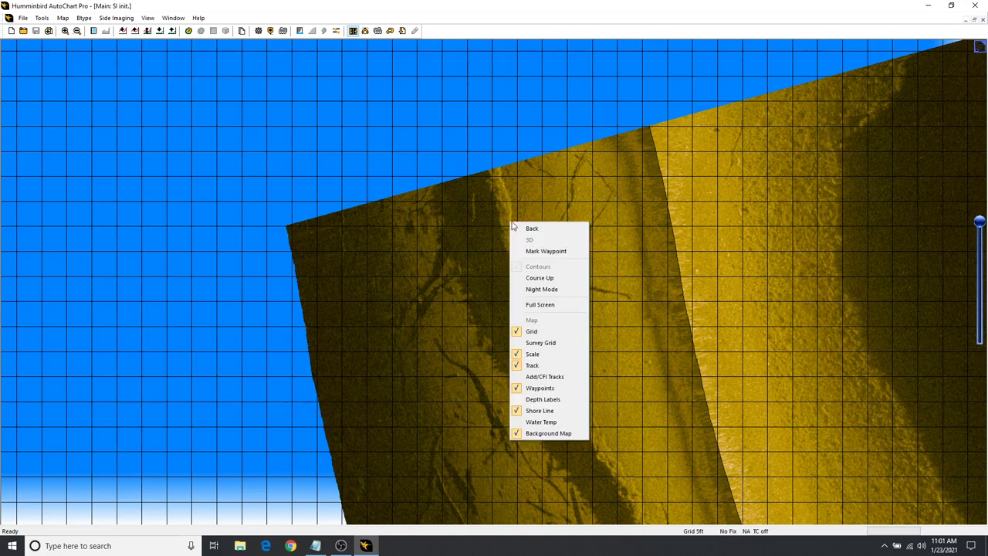
pyautogui.click(545, 251)
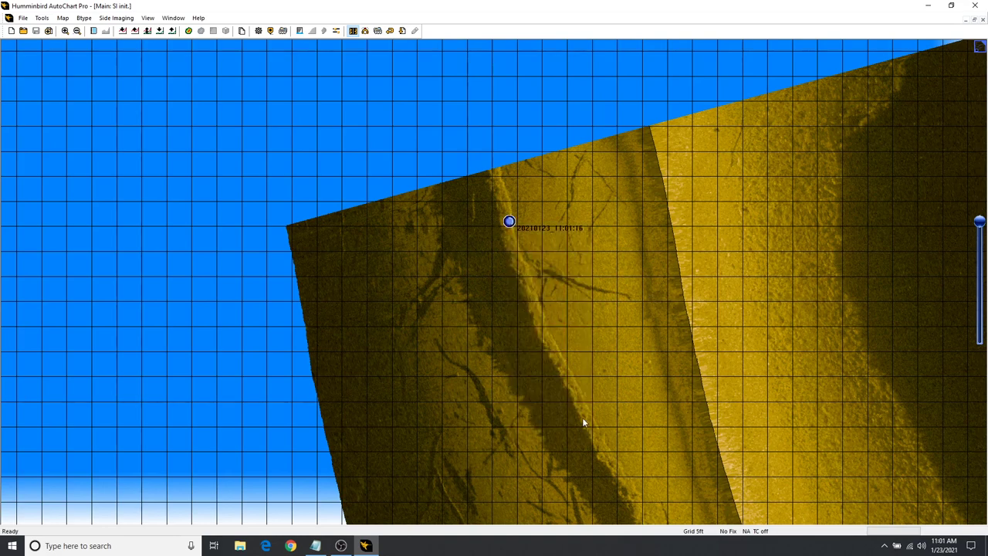
pyautogui.moveTo(583, 419); pyautogui.dragTo(499, 183)
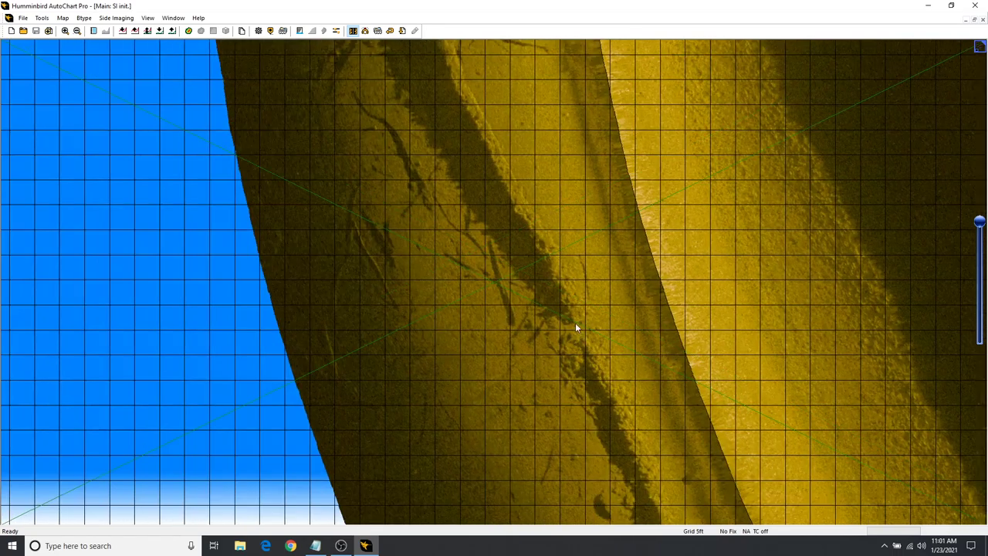
pyautogui.moveTo(575, 323); pyautogui.dragTo(569, 342)
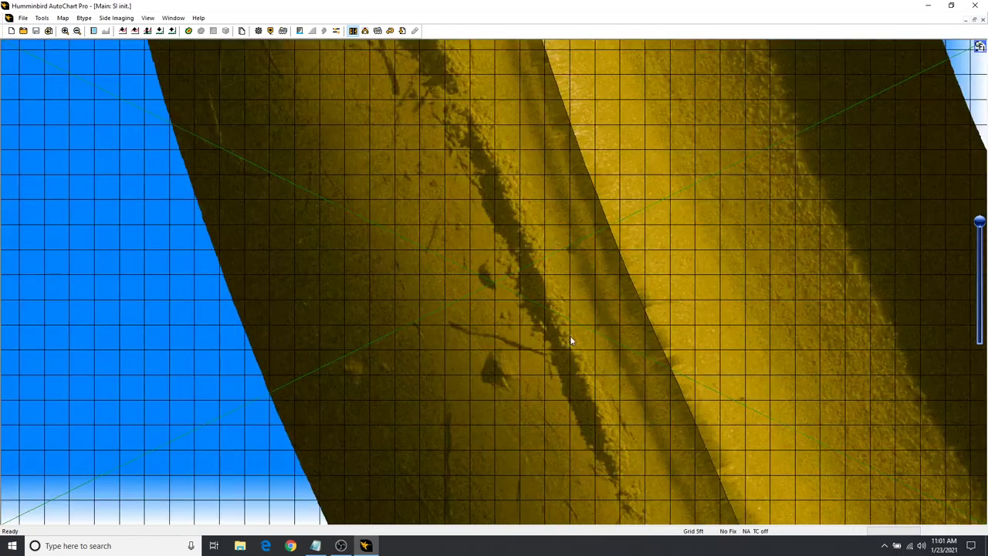
pyautogui.rightClick(609, 425)
pyautogui.click(642, 237)
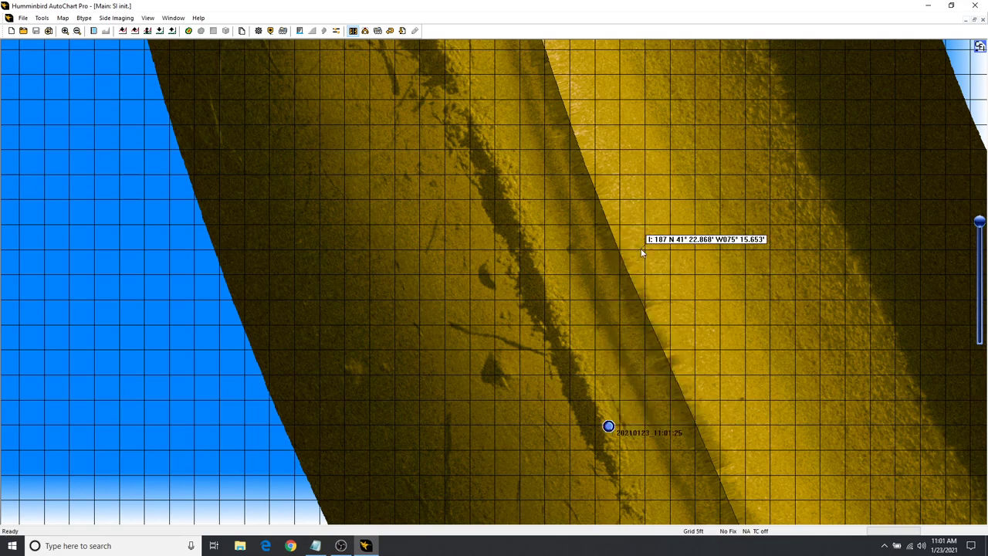
# Pan the mosaic up and left to reach the rocky patch
pyautogui.scroll(-3, 576, 298)
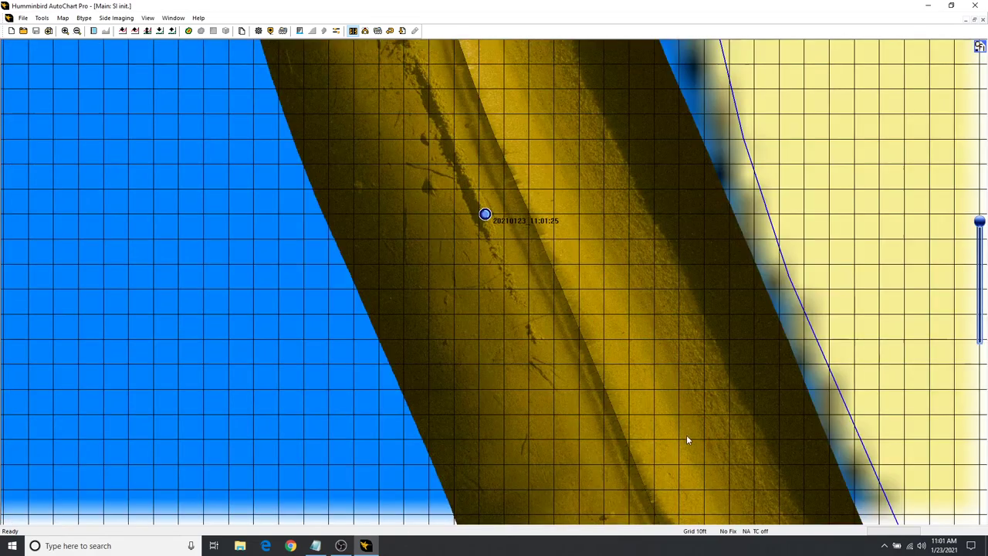
pyautogui.moveTo(687, 440); pyautogui.dragTo(618, 318)
pyautogui.scroll(3, 617, 291)
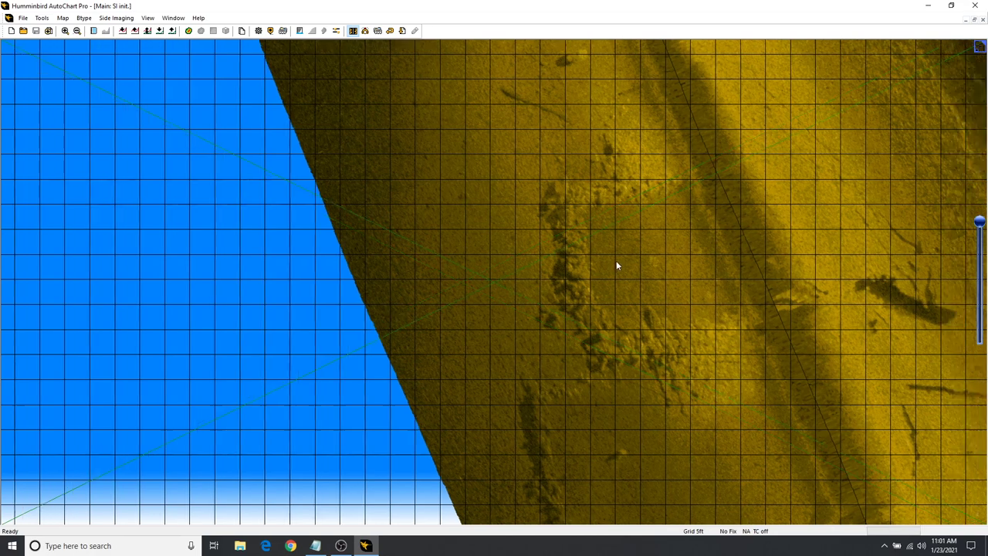
pyautogui.moveTo(616, 265); pyautogui.dragTo(533, 251)
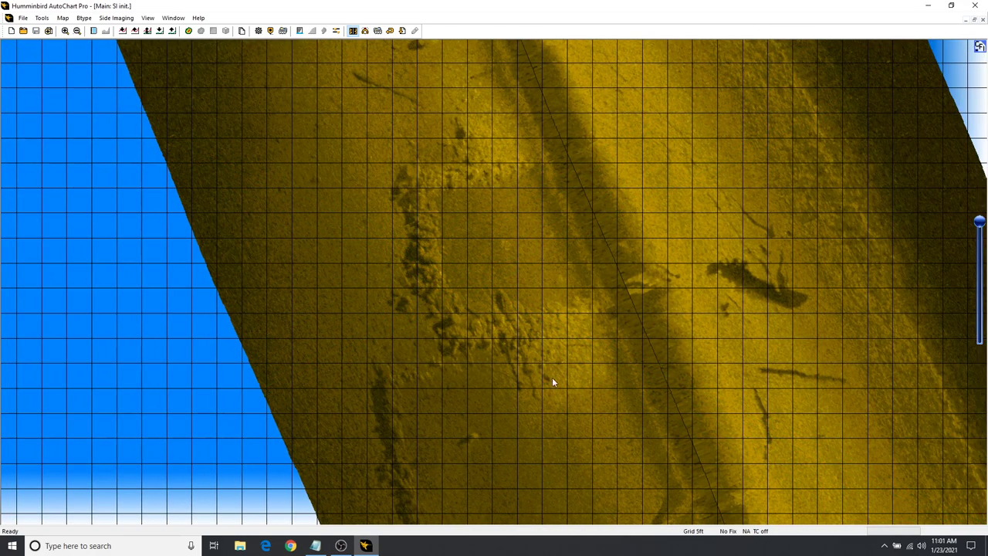
pyautogui.moveTo(582, 435); pyautogui.dragTo(503, 205)
pyautogui.moveTo(548, 391); pyautogui.dragTo(550, 386)
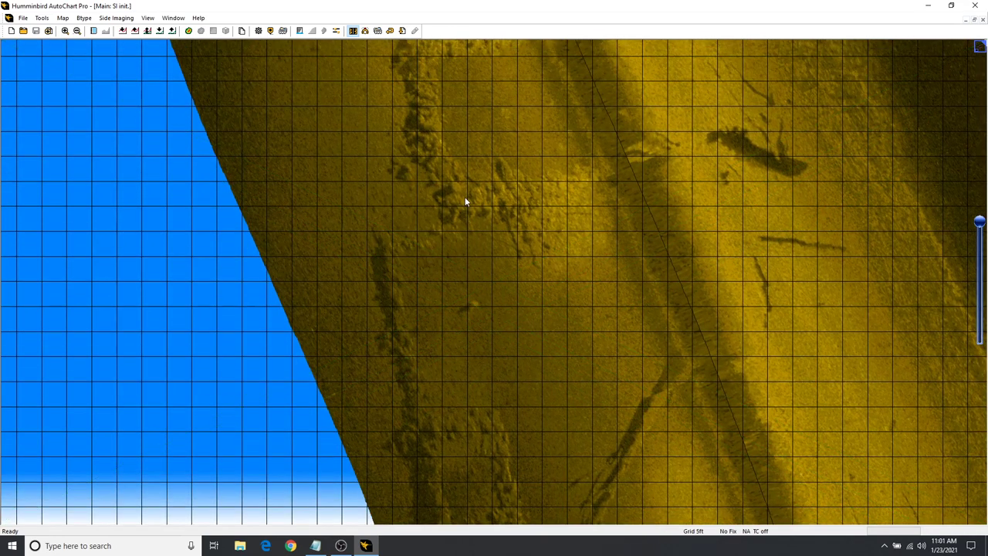
# Mark waypoints on the rock cluster, the long dark streak, and the ridge near the left edge
pyautogui.rightClick(465, 196)
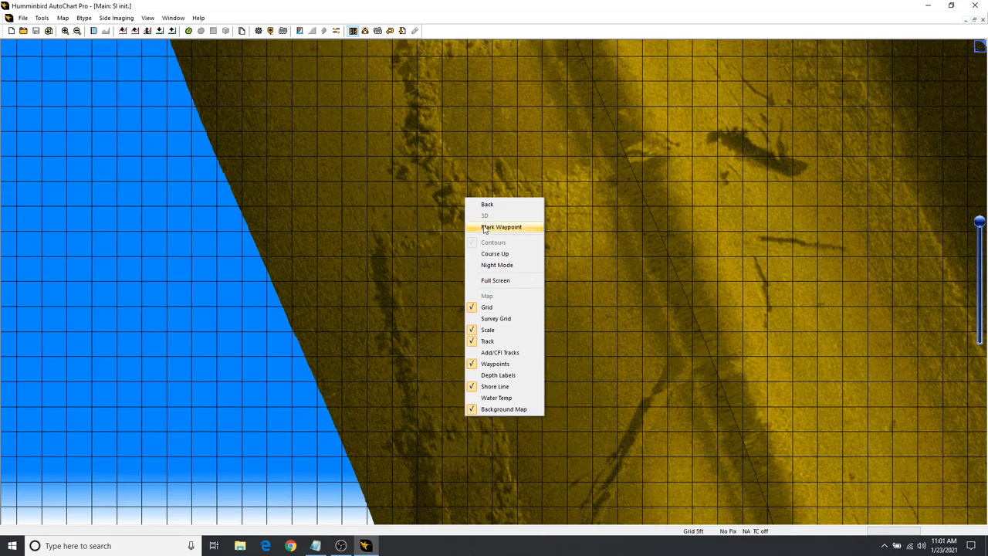
pyautogui.click(483, 229)
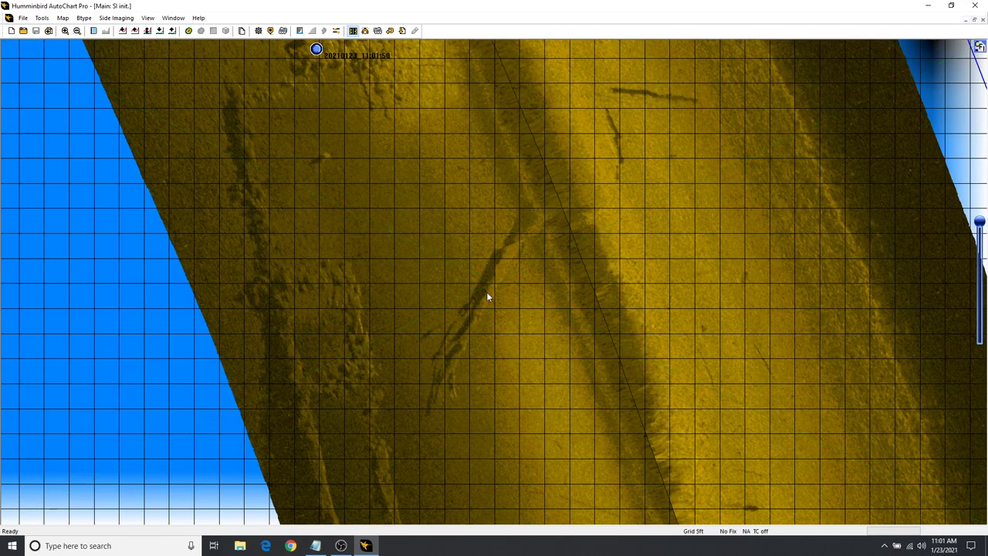
pyautogui.rightClick(486, 297)
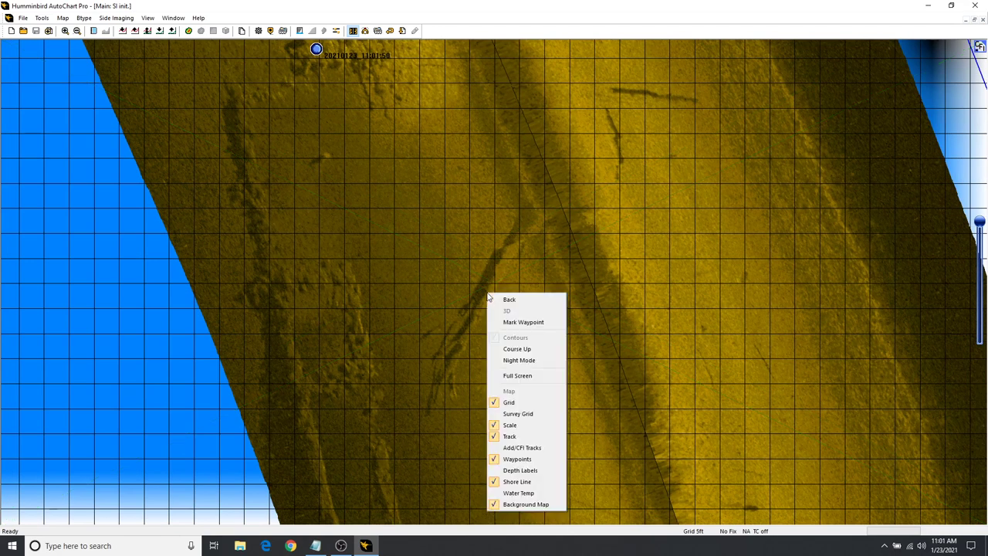
pyautogui.click(507, 325)
pyautogui.moveTo(384, 392); pyautogui.dragTo(435, 205)
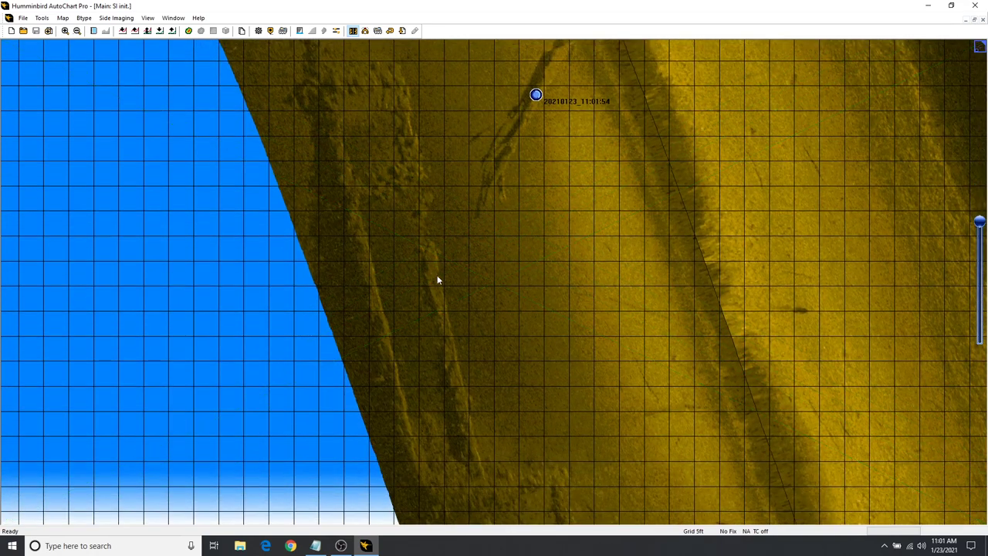
pyautogui.moveTo(438, 259); pyautogui.dragTo(440, 250)
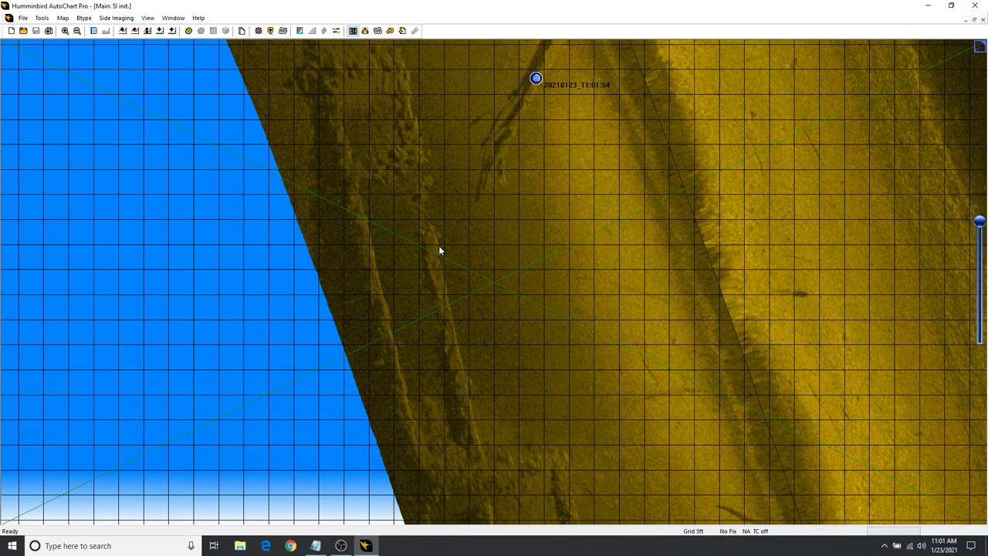
pyautogui.rightClick(431, 250)
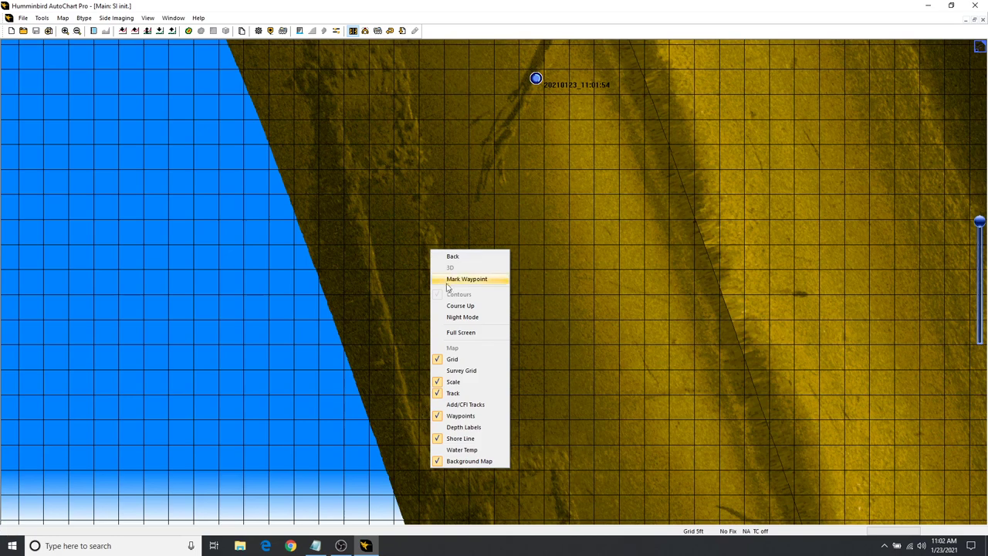
pyautogui.click(448, 280)
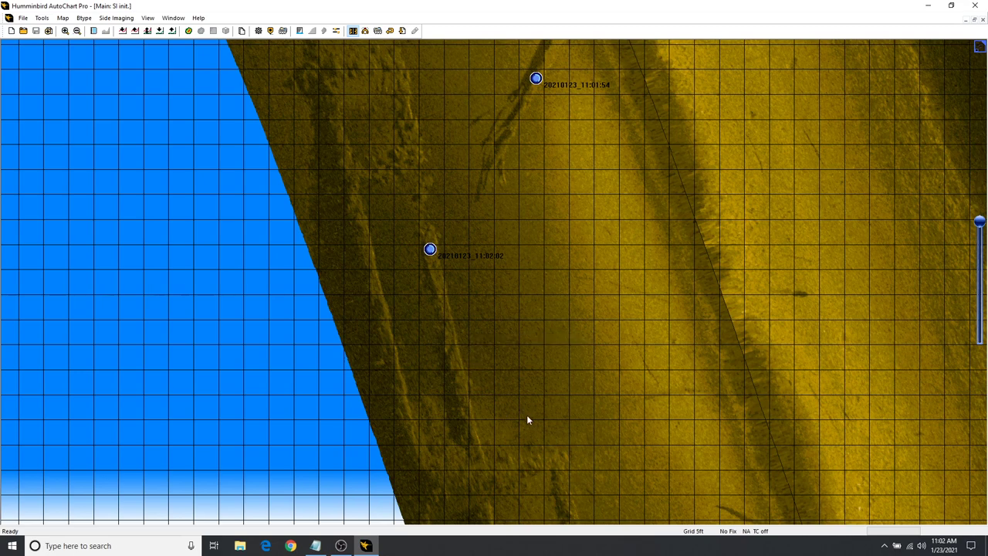
# Pan the mosaic up and left until the dark rounded bottom feature is centred
pyautogui.moveTo(547, 426); pyautogui.dragTo(508, 147)
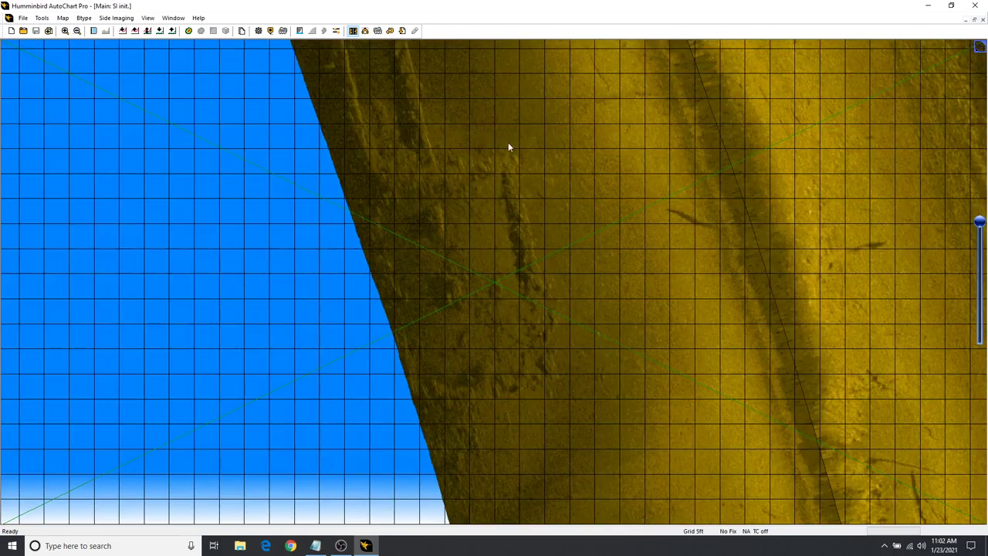
pyautogui.moveTo(660, 306); pyautogui.dragTo(468, 147)
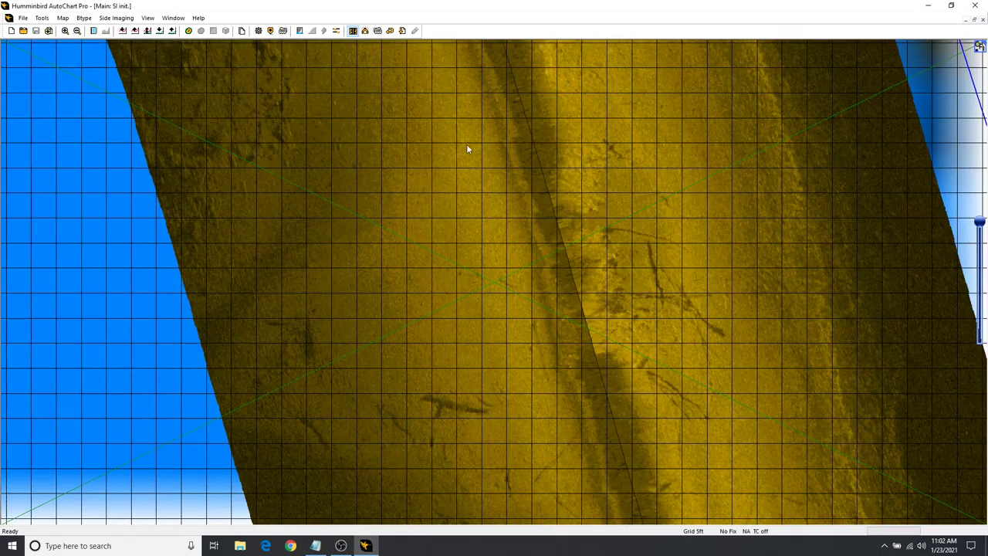
pyautogui.moveTo(543, 389); pyautogui.dragTo(454, 134)
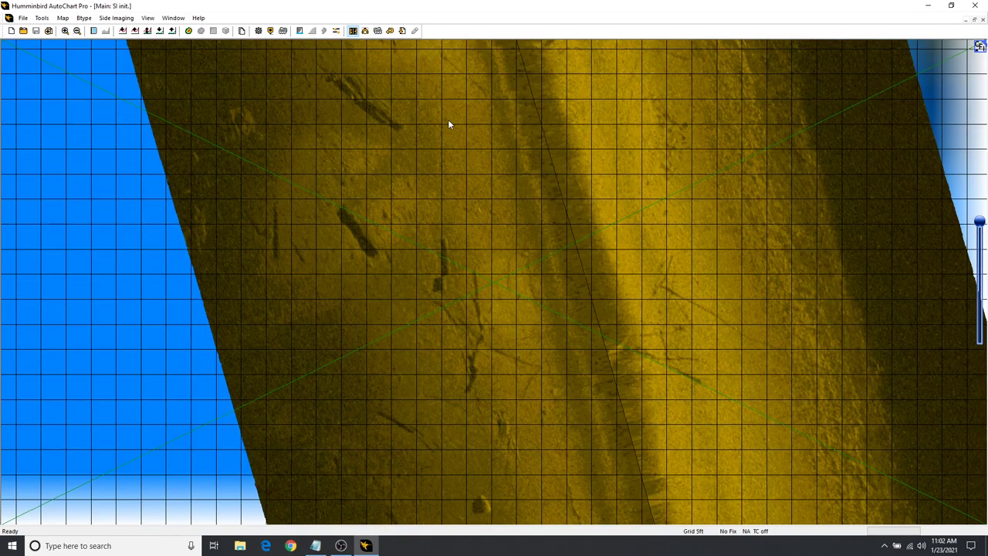
pyautogui.moveTo(448, 125); pyautogui.dragTo(548, 371)
pyautogui.moveTo(507, 225); pyautogui.dragTo(475, 209)
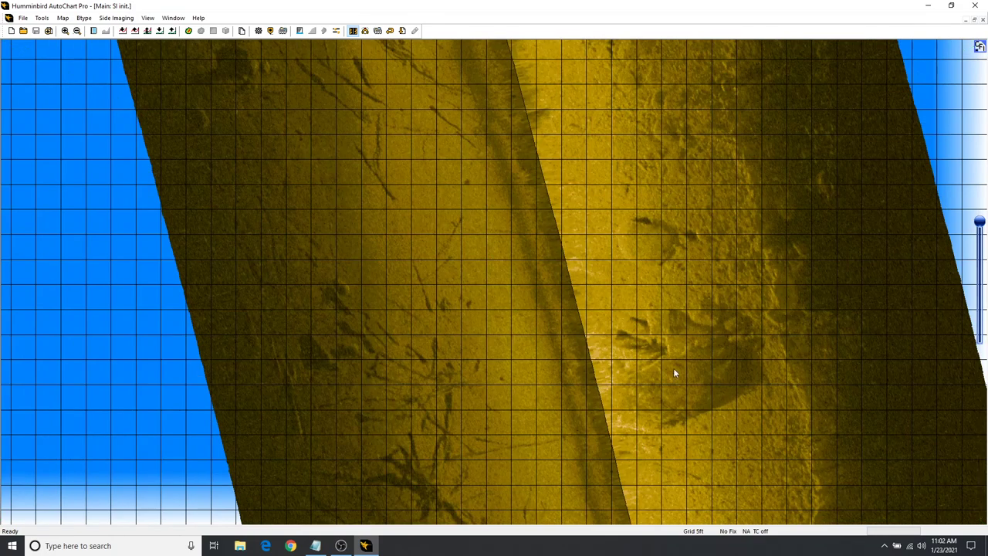
pyautogui.moveTo(674, 368); pyautogui.dragTo(433, 300)
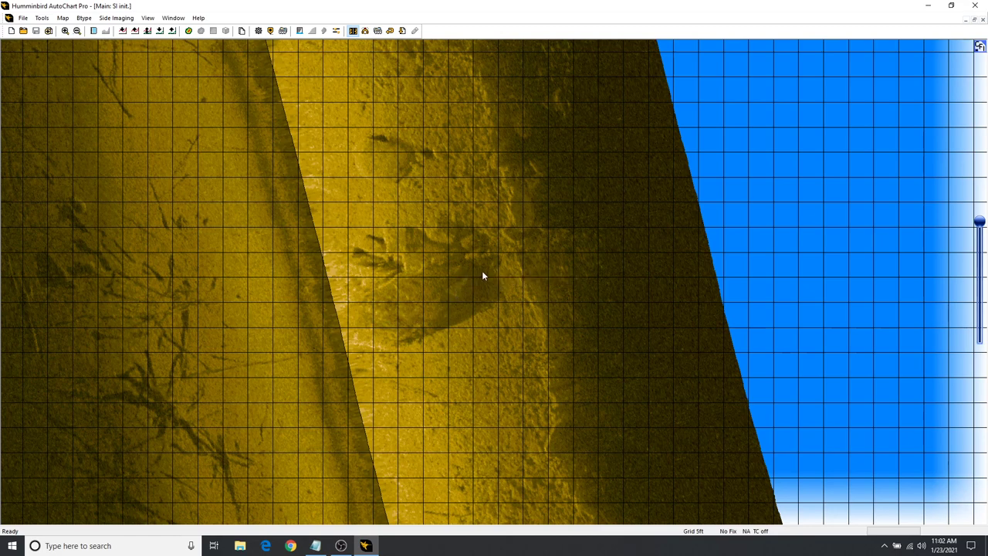
pyautogui.moveTo(483, 272)
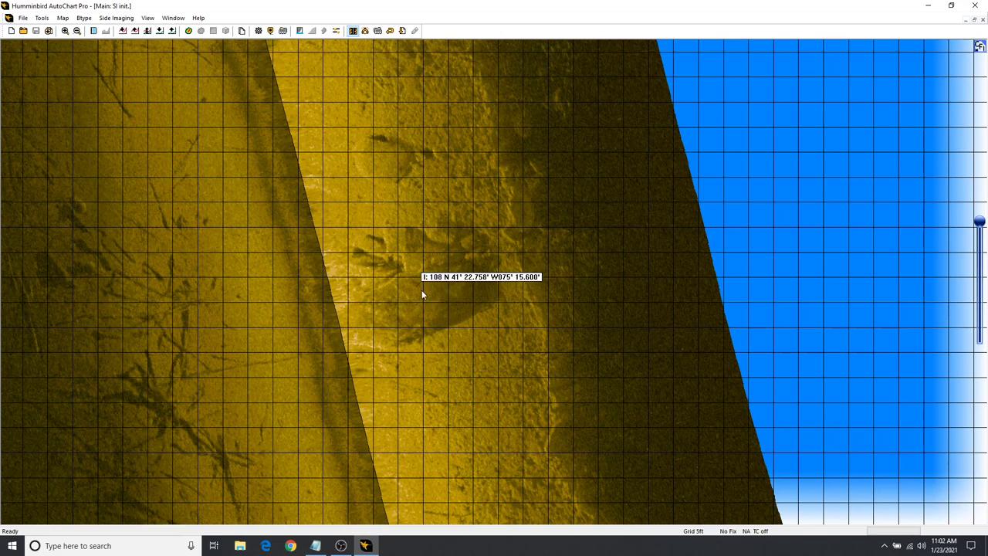
# Measure 30.5 ft across the rounded feature with Get Distance, then switch distance measuring off
pyautogui.click(42, 18)
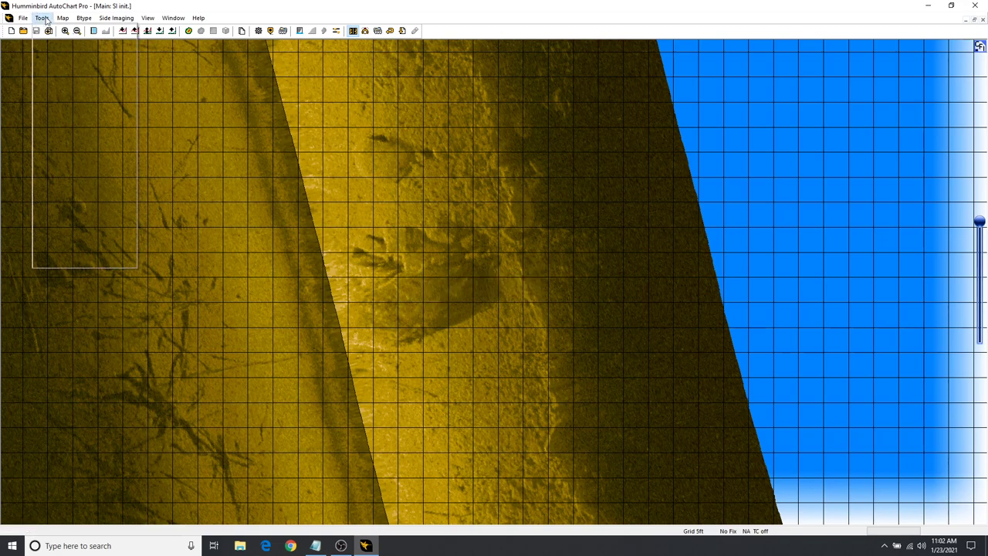
pyautogui.click(48, 215)
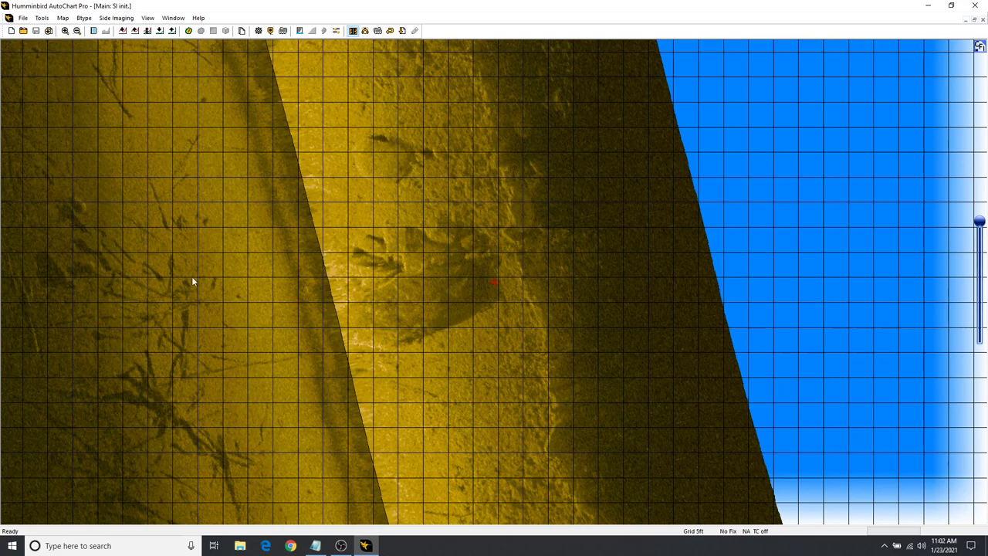
pyautogui.click(347, 328)
pyautogui.click(41, 18)
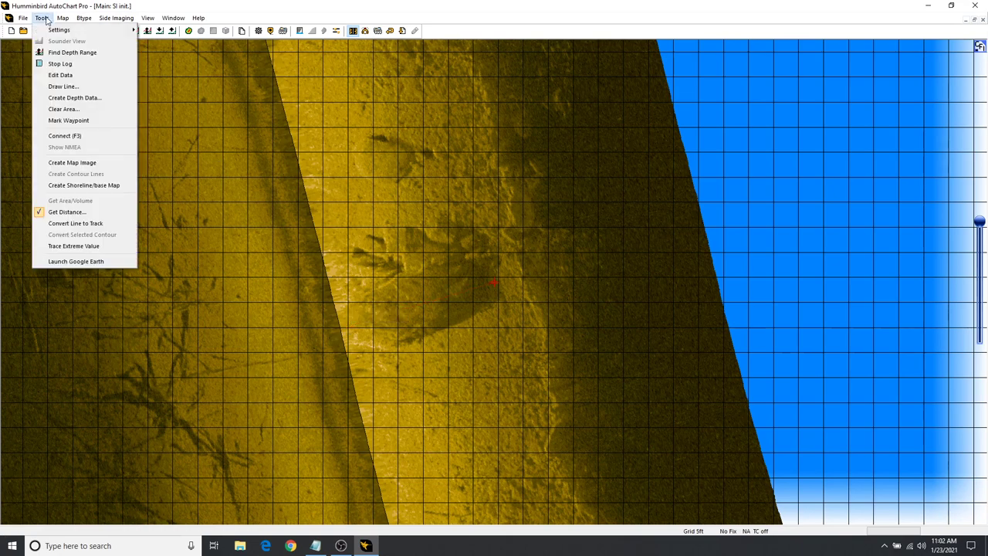
pyautogui.click(65, 216)
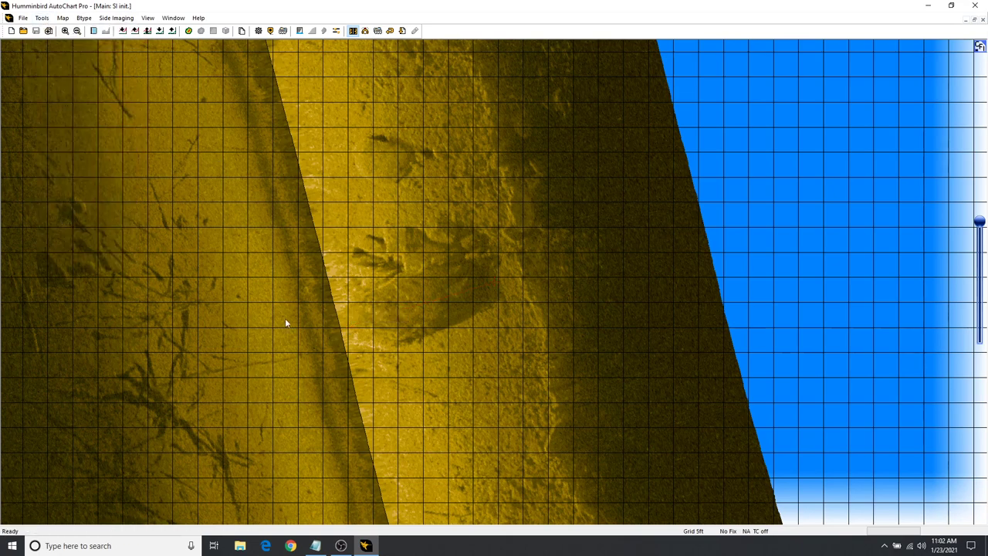
pyautogui.rightClick(413, 268)
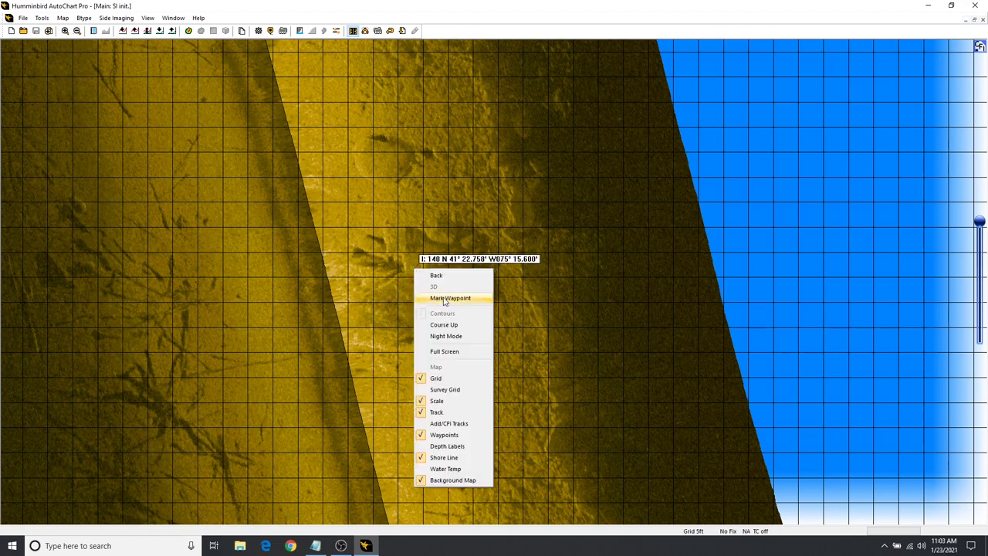
# Mark waypoints on the dark rounded rock feature and on the upper rock
pyautogui.click(443, 298)
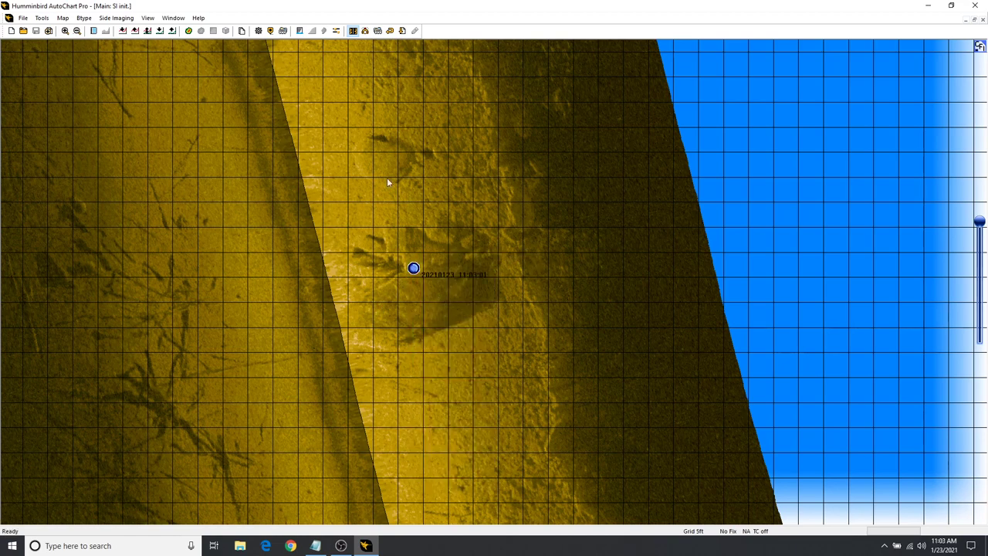
pyautogui.moveTo(389, 162)
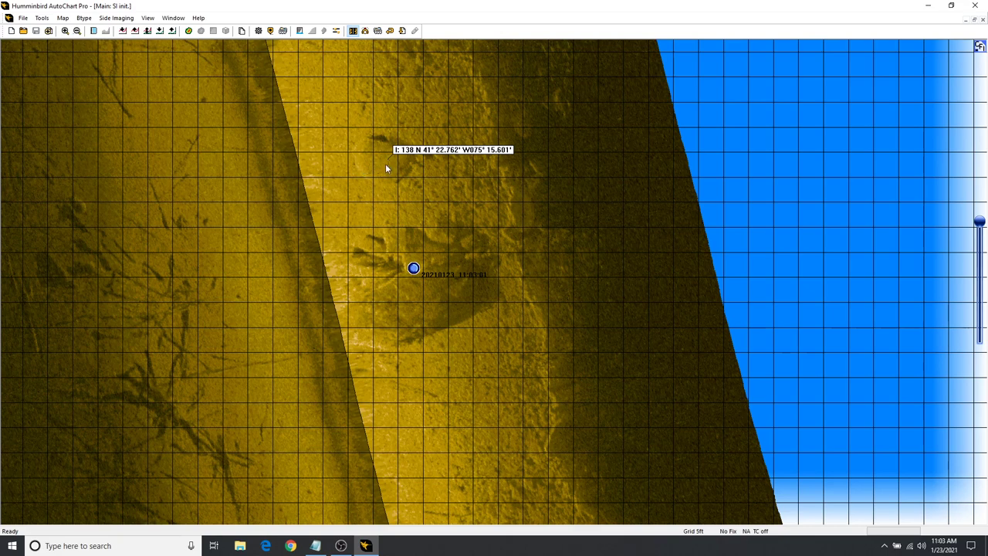
pyautogui.rightClick(386, 165)
pyautogui.click(414, 196)
# Zoom out and pan along the sonar swath, dismissing a spot's menu without marking anything
pyautogui.scroll(-5, 451, 307)
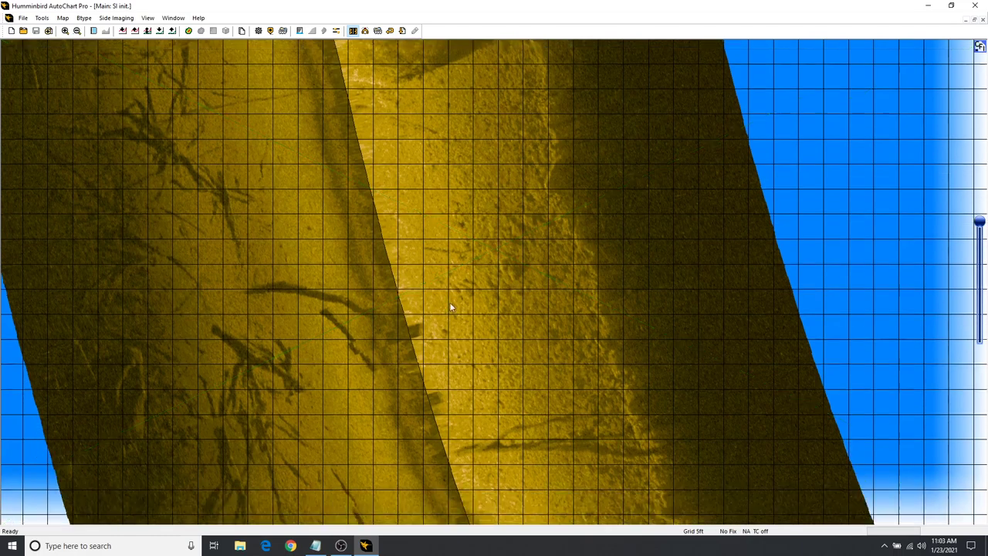
pyautogui.scroll(-6, 485, 258)
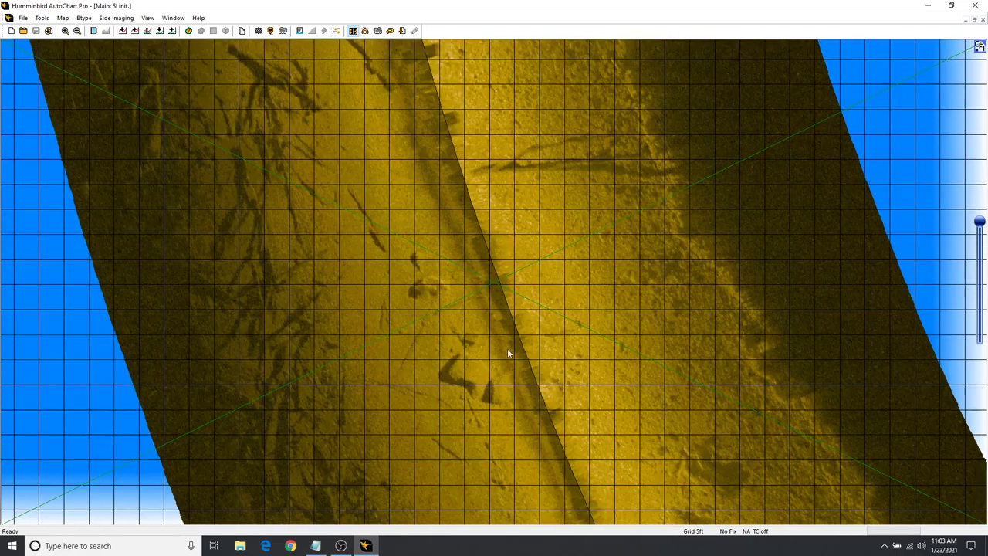
pyautogui.scroll(-5, 578, 417)
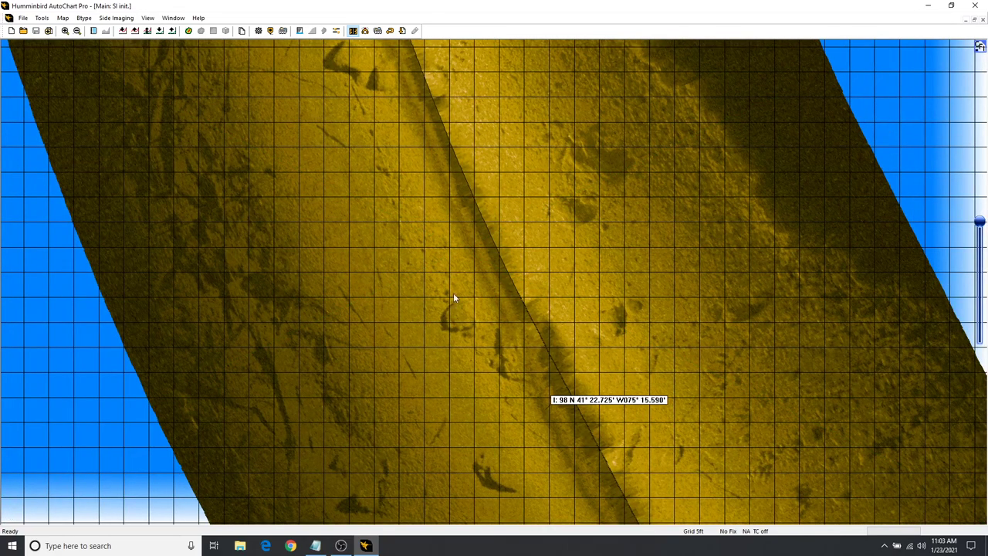
pyautogui.moveTo(556, 404); pyautogui.dragTo(340, 268)
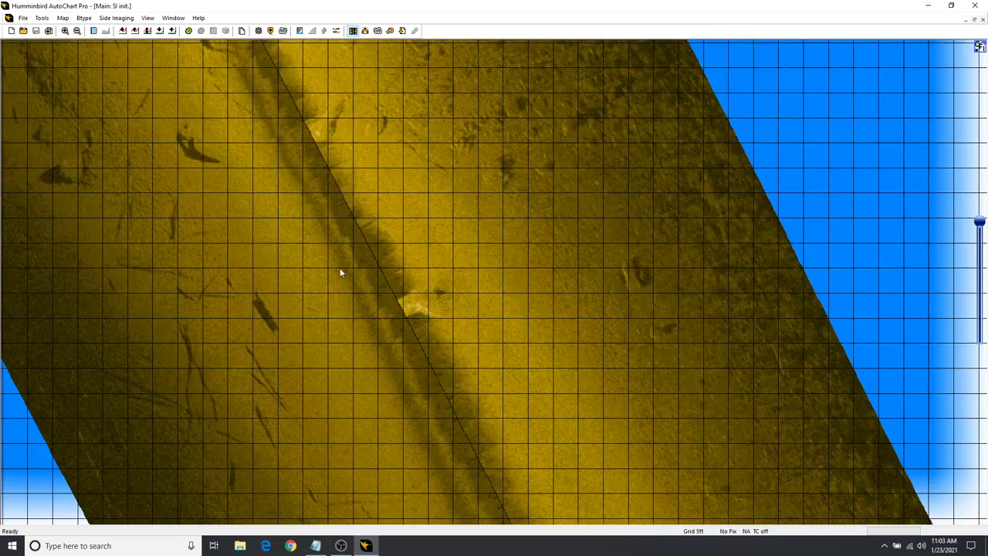
pyautogui.moveTo(415, 328); pyautogui.dragTo(416, 349)
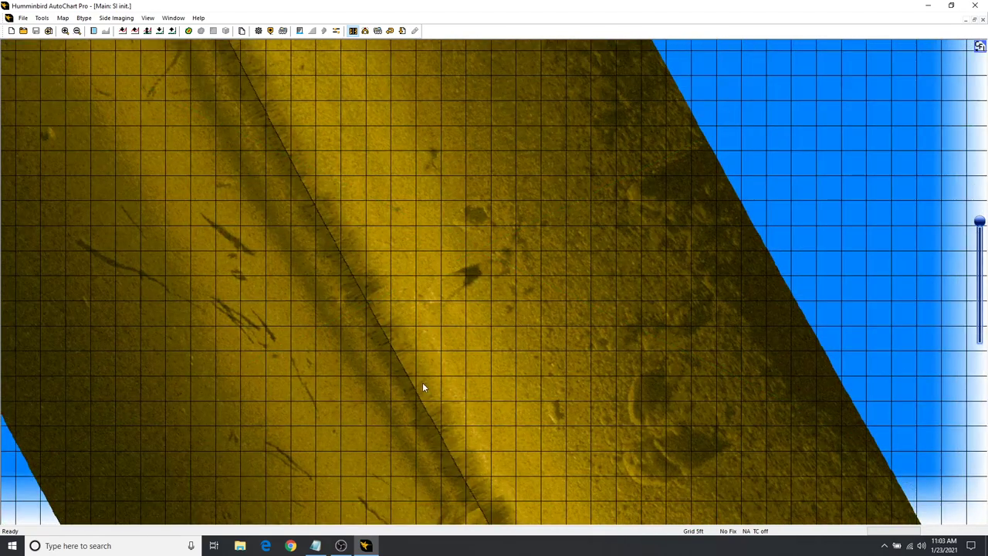
pyautogui.moveTo(421, 390); pyautogui.dragTo(534, 300)
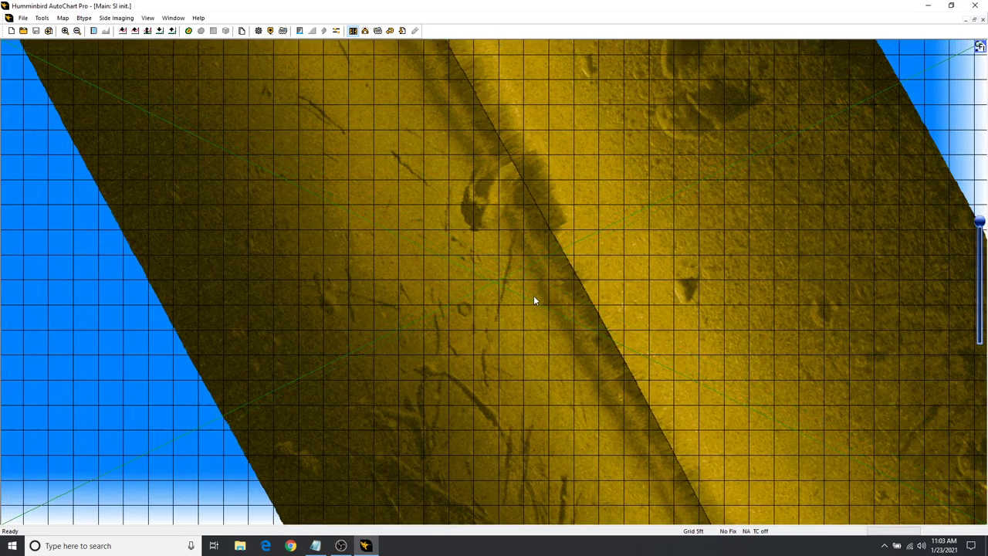
pyautogui.rightClick(467, 310)
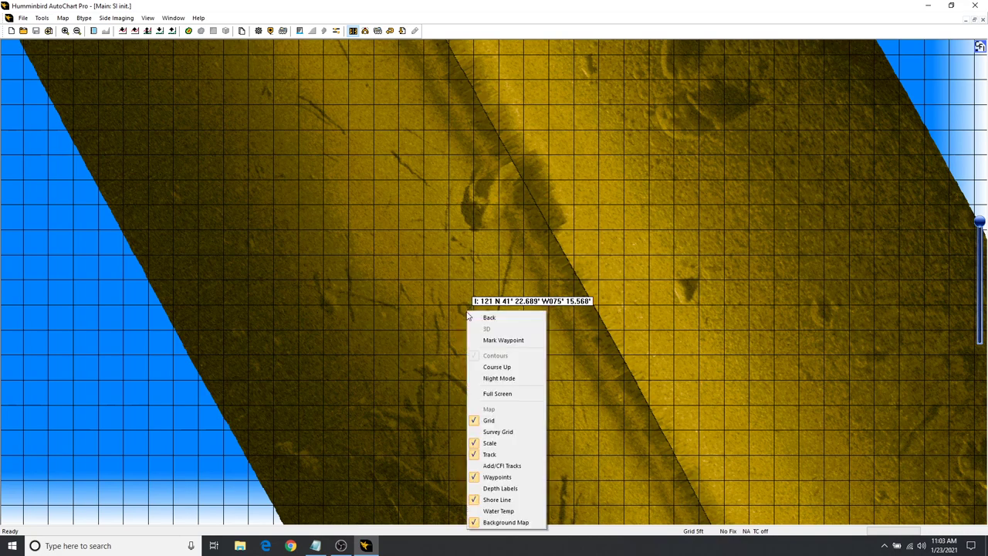
pyautogui.click(406, 341)
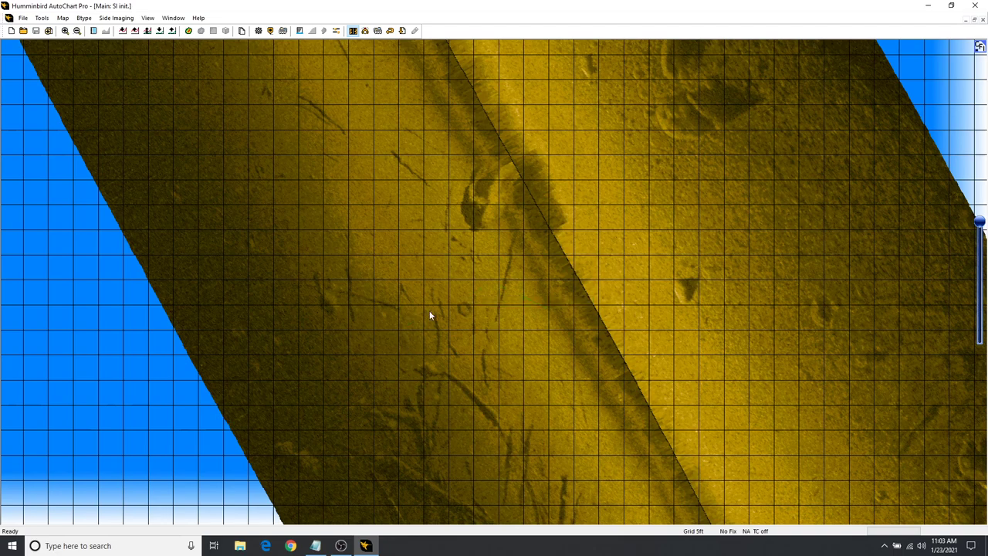
# Pan along the trench past the swath's left edge, ending on the lake overview
pyautogui.moveTo(642, 213); pyautogui.dragTo(378, 168)
pyautogui.moveTo(485, 372); pyautogui.dragTo(481, 227)
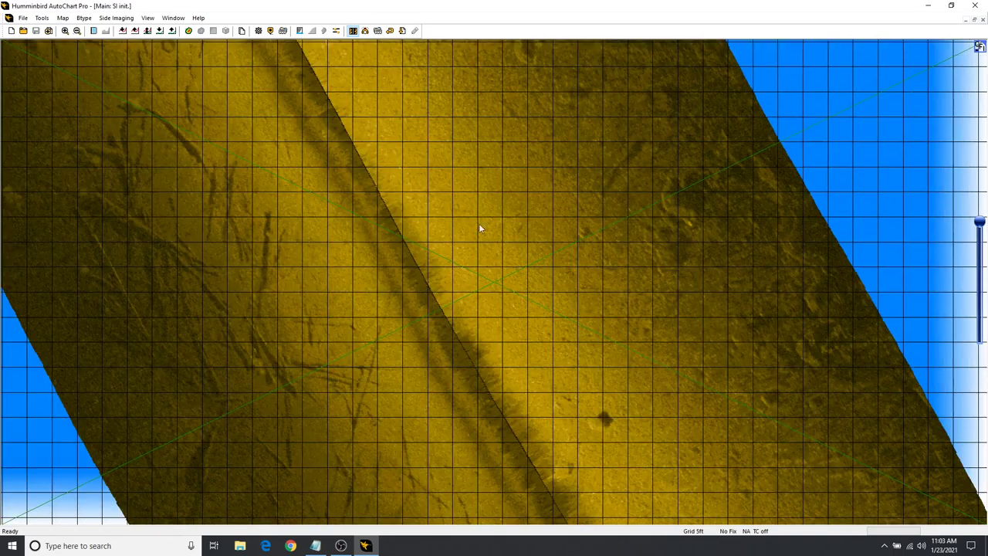
pyautogui.moveTo(495, 399); pyautogui.dragTo(360, 132)
pyautogui.moveTo(517, 421); pyautogui.dragTo(405, 146)
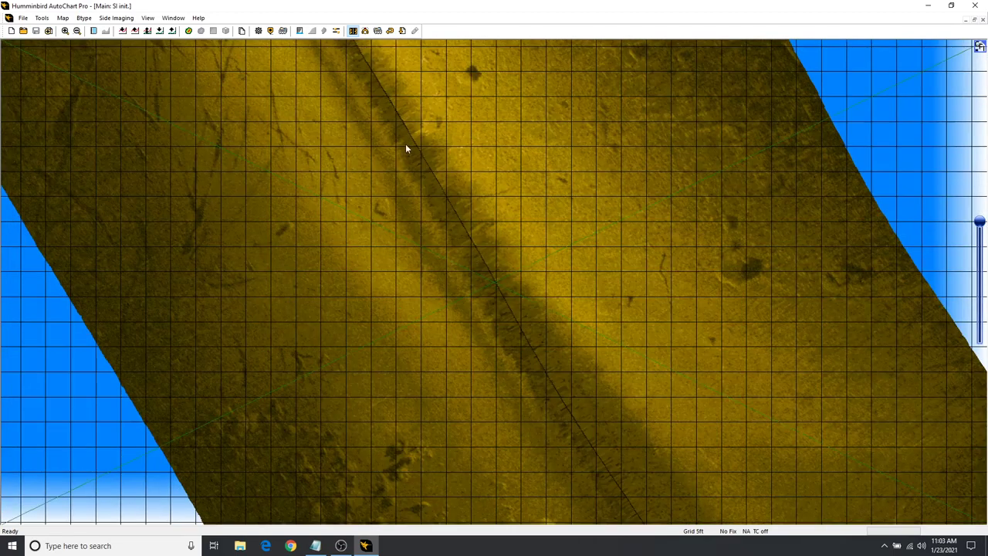
pyautogui.moveTo(485, 348); pyautogui.dragTo(335, 205)
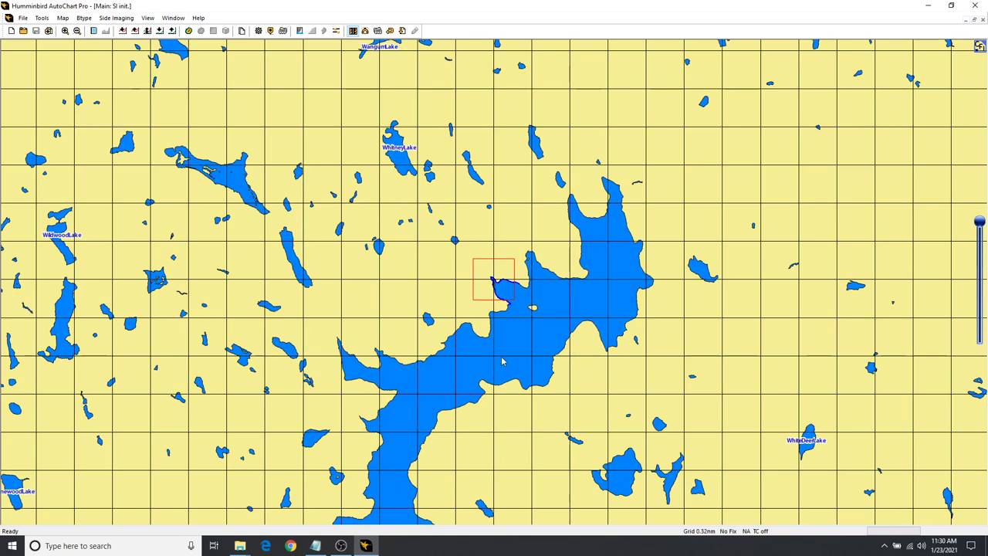
# Zoom out, move to the strip's curved upper end, and zoom back in to the 5 ft grid
pyautogui.scroll(1, 493, 280)
pyautogui.scroll(3, 529, 293)
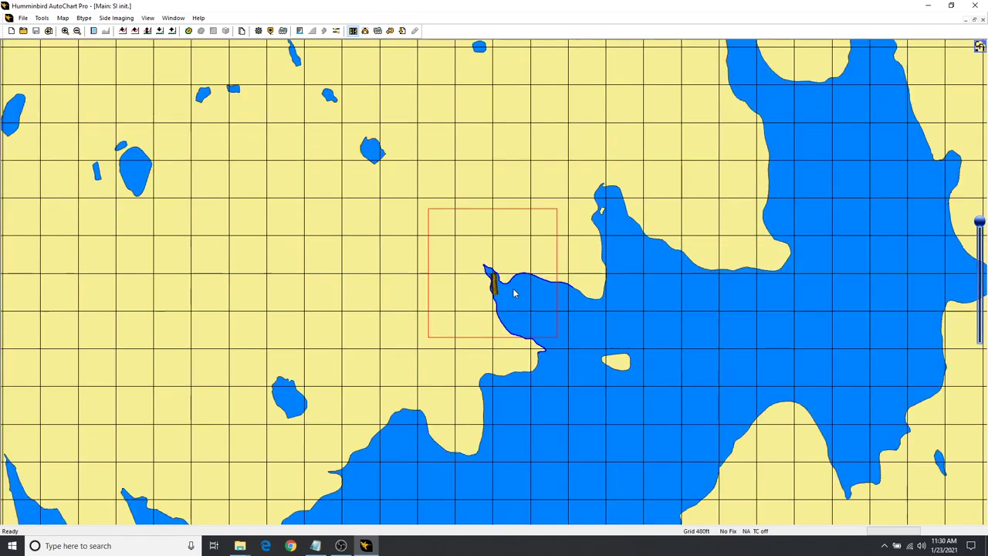
pyautogui.scroll(-1, 517, 270)
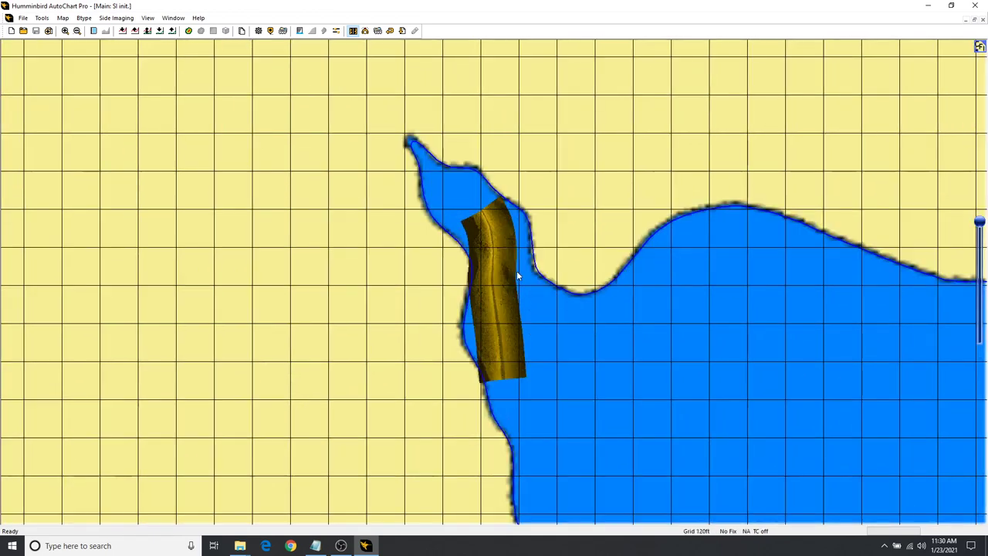
pyautogui.scroll(-2, 726, 361)
pyautogui.scroll(-1, 699, 367)
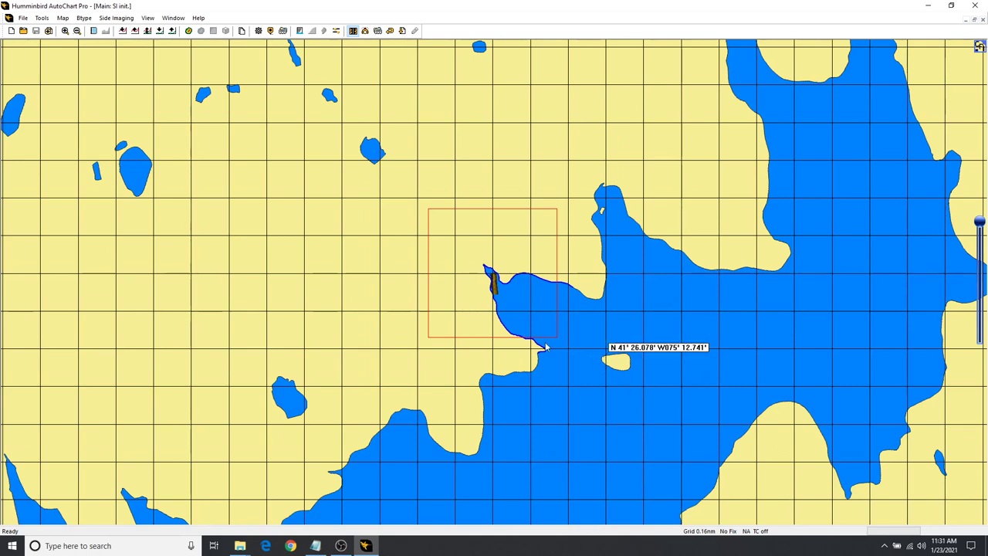
pyautogui.scroll(3, 492, 281)
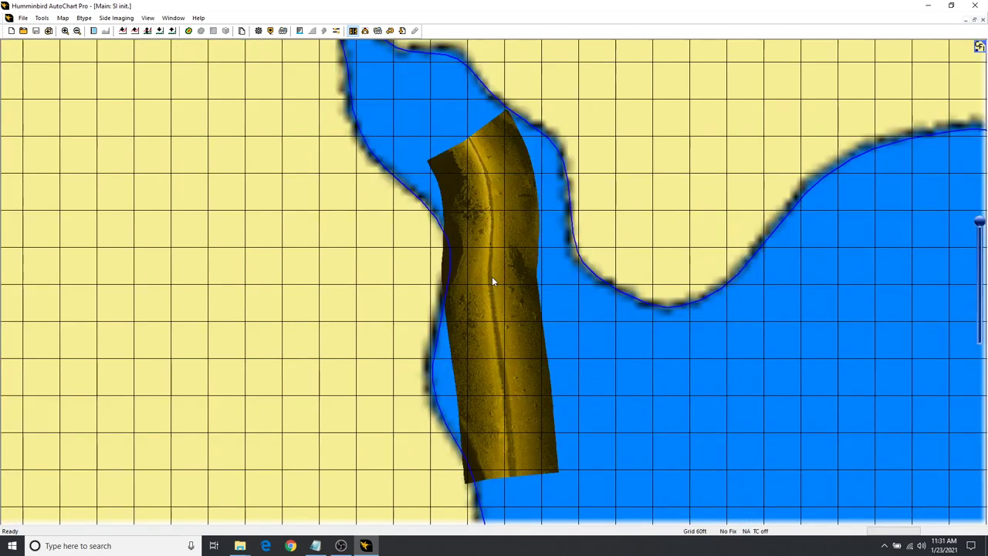
pyautogui.scroll(1, 492, 281)
pyautogui.scroll(1, 492, 276)
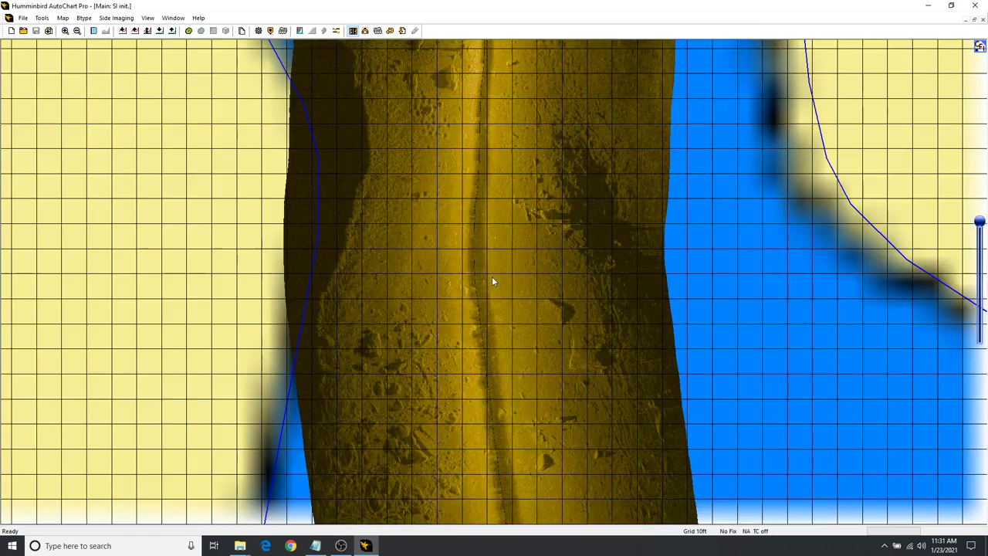
pyautogui.scroll(-1, 494, 260)
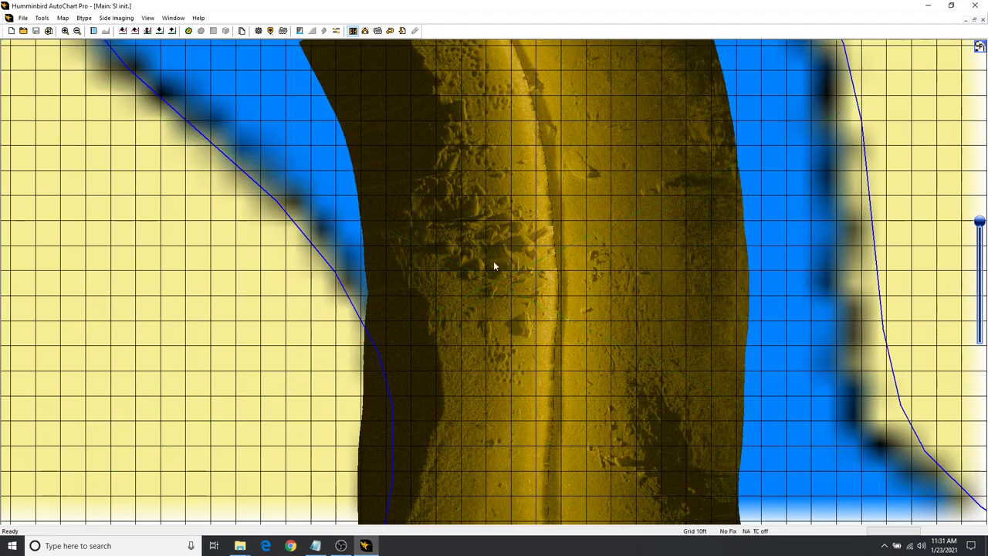
pyautogui.moveTo(523, 283); pyautogui.dragTo(550, 381)
pyautogui.scroll(1, 550, 382)
# Centre the pitted rock patch beside the trench and mark a waypoint on it
pyautogui.scroll(1, 531, 303)
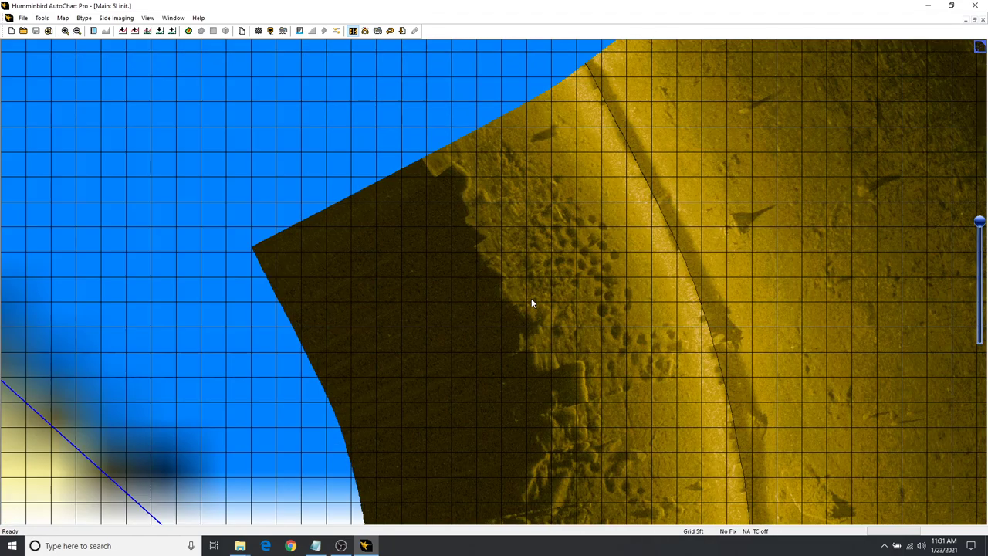
pyautogui.moveTo(544, 309); pyautogui.dragTo(465, 305)
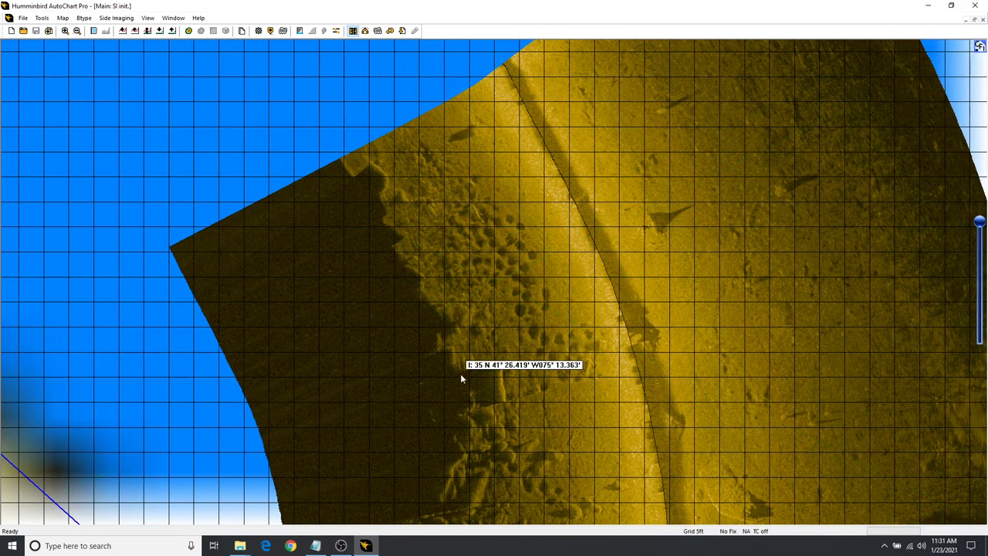
pyautogui.rightClick(501, 262)
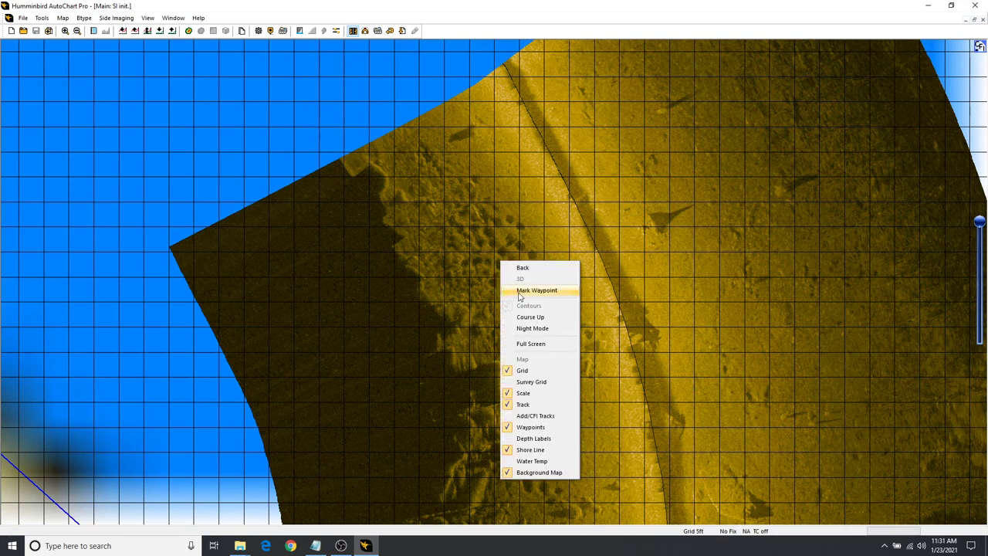
pyautogui.click(519, 292)
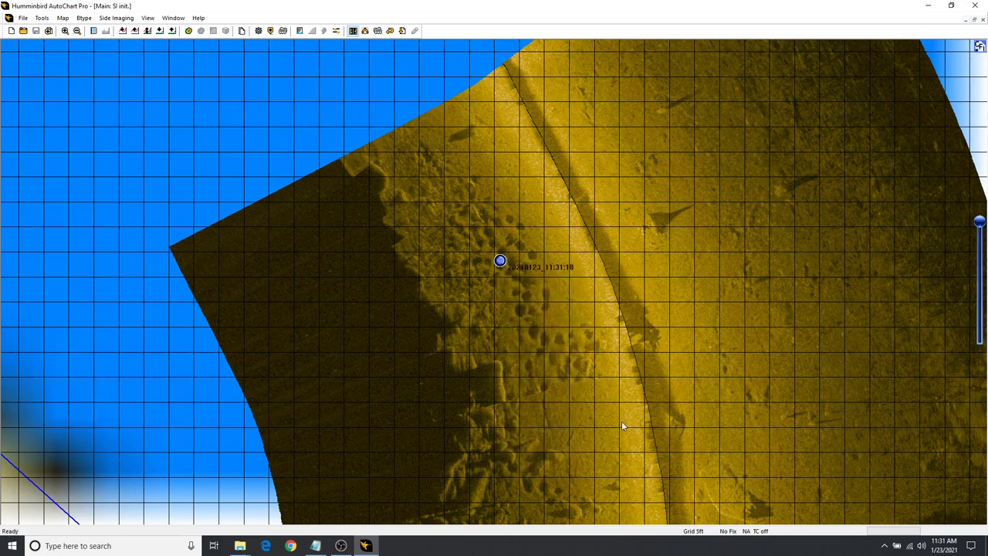
pyautogui.scroll(5, 475, 267)
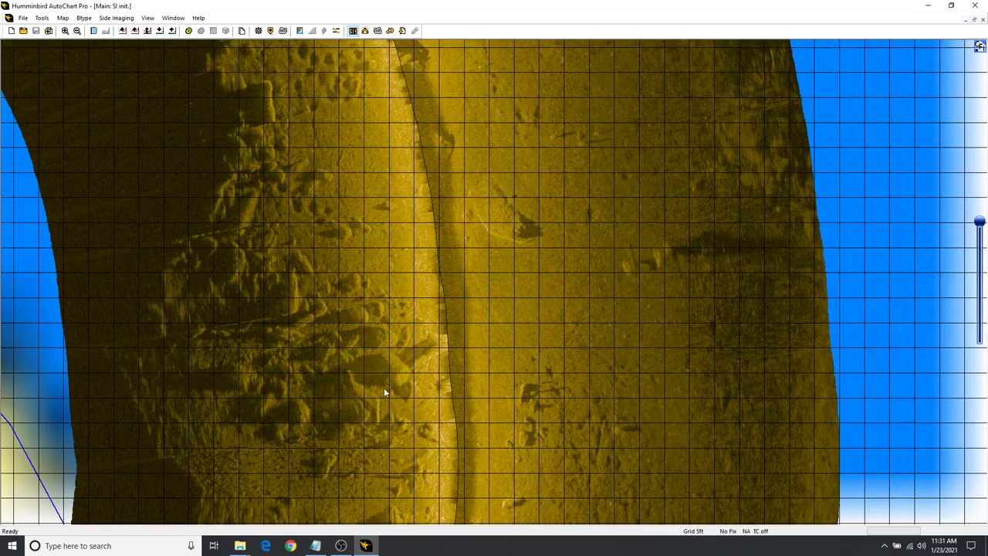
# Mark a waypoint among the large boulders on the side-imaging mosaic
pyautogui.moveTo(383, 387); pyautogui.dragTo(490, 296)
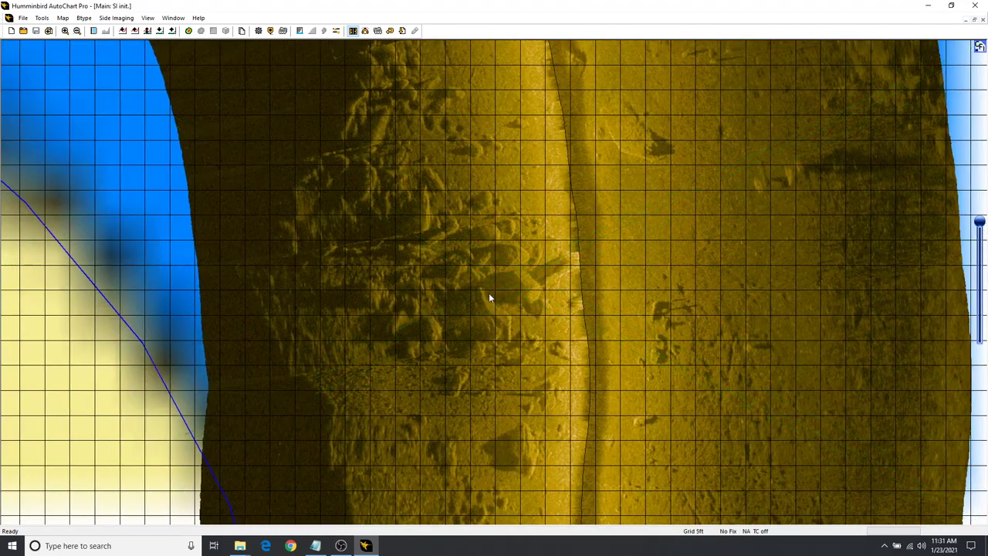
pyautogui.rightClick(488, 287)
pyautogui.click(507, 317)
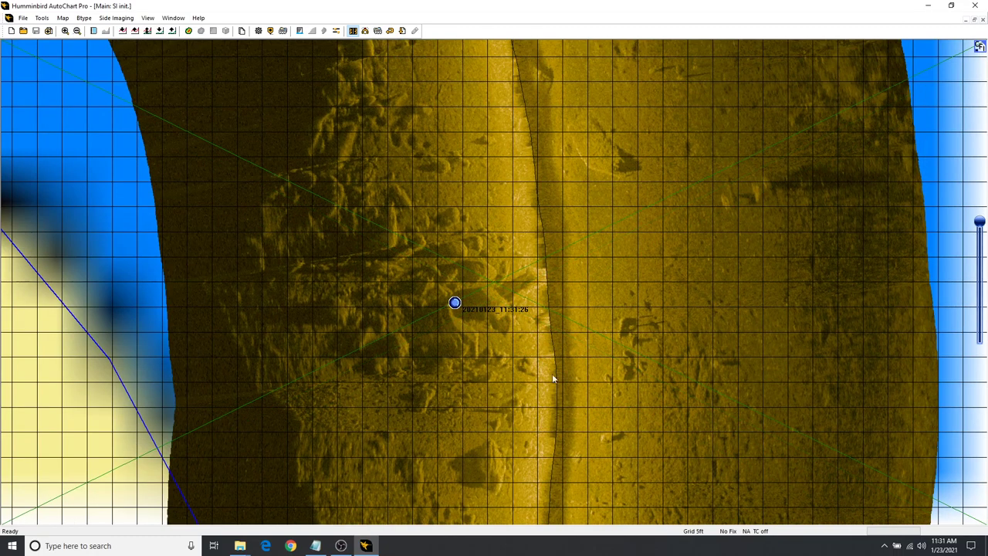
# Pan farther along the side-imaging strip to the next stretch of bottom
pyautogui.moveTo(553, 378); pyautogui.dragTo(517, 187)
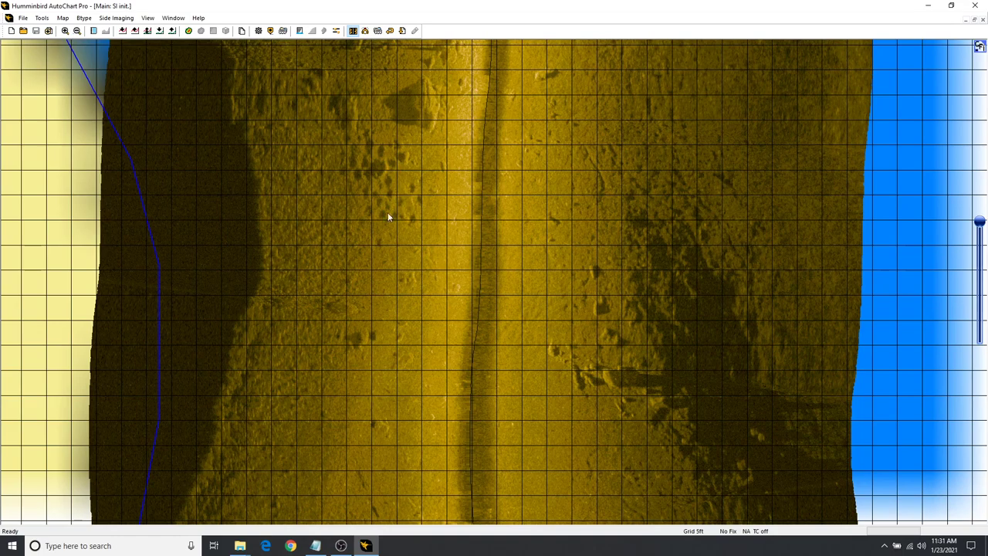
pyautogui.moveTo(529, 357); pyautogui.dragTo(450, 232)
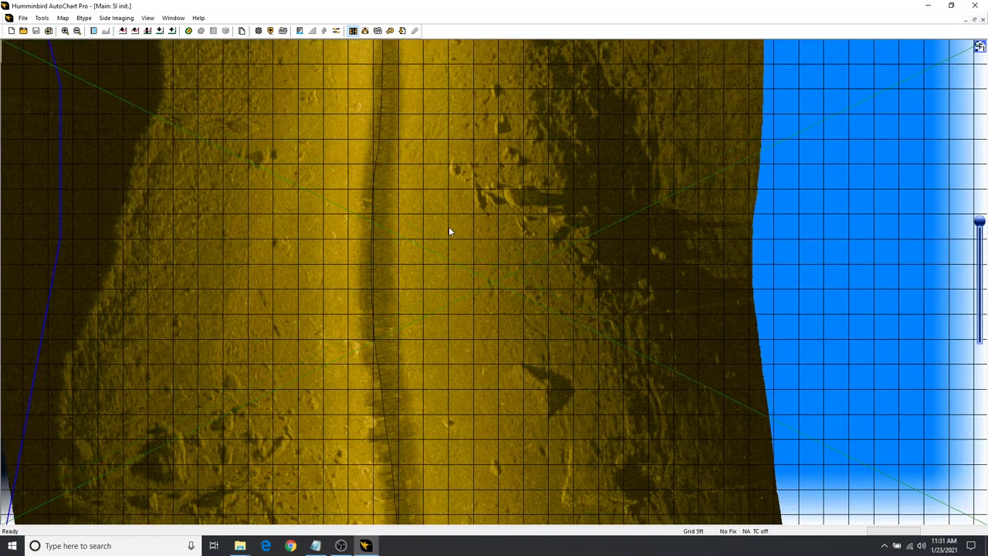
pyautogui.moveTo(468, 396); pyautogui.dragTo(560, 201)
pyautogui.moveTo(521, 456); pyautogui.dragTo(422, 441)
pyautogui.moveTo(532, 225); pyautogui.dragTo(467, 274)
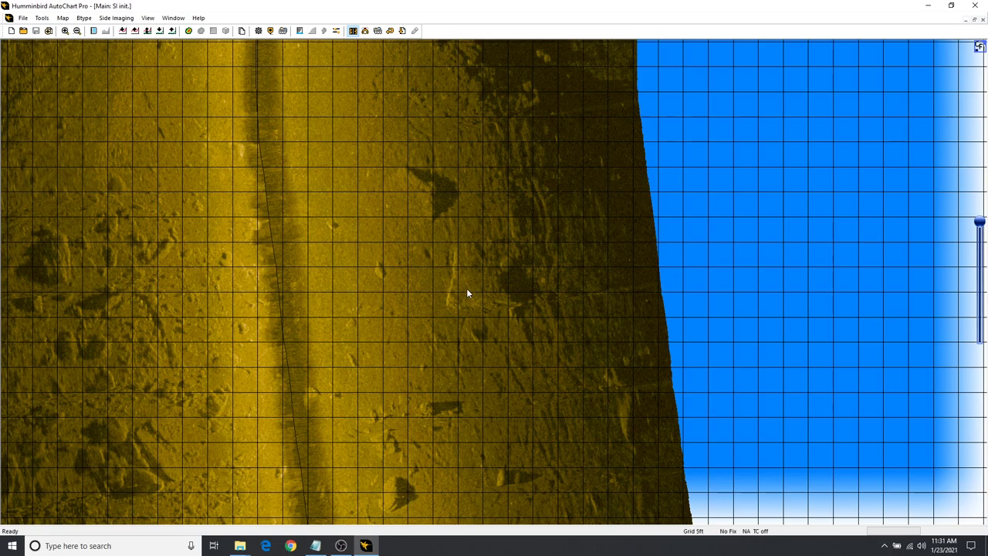
pyautogui.rightClick(467, 289)
# Mark a waypoint on the current stretch of bottom
pyautogui.click(497, 319)
pyautogui.moveTo(421, 379); pyautogui.dragTo(567, 183)
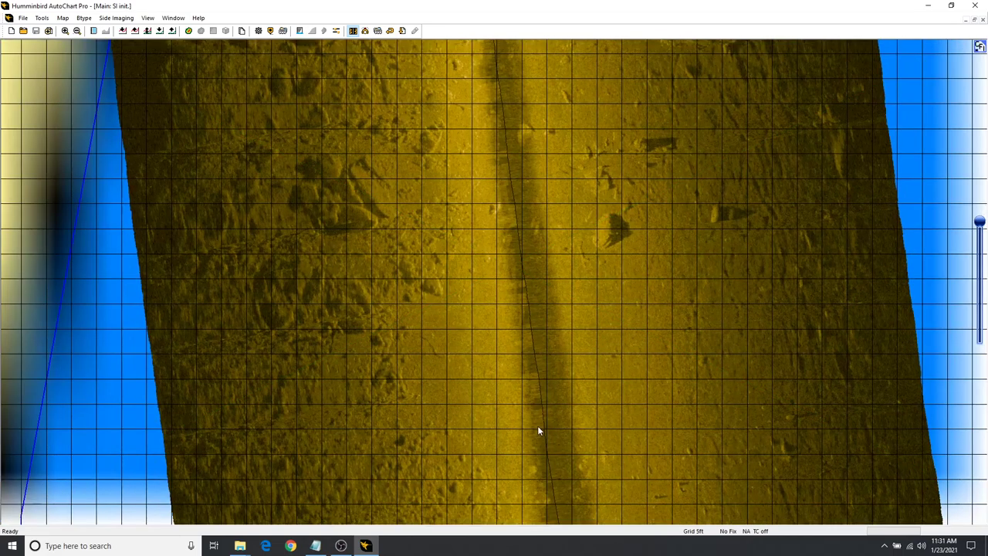
pyautogui.moveTo(526, 350); pyautogui.dragTo(501, 193)
# Mark waypoint 20210123_11:32:04 on the small object at the strip's lower end
pyautogui.scroll(-2, 506, 264)
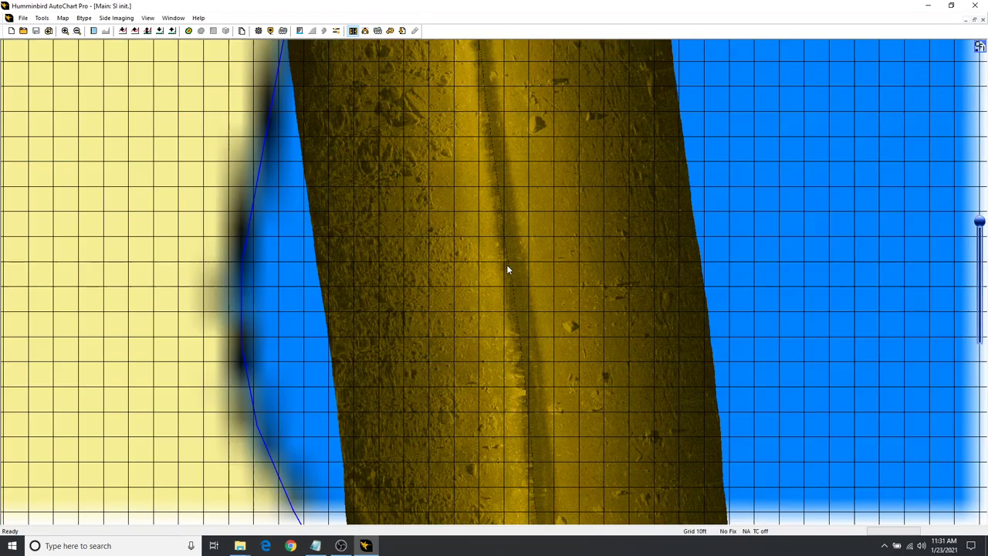
pyautogui.moveTo(560, 453); pyautogui.dragTo(502, 201)
pyautogui.moveTo(556, 409); pyautogui.dragTo(520, 375)
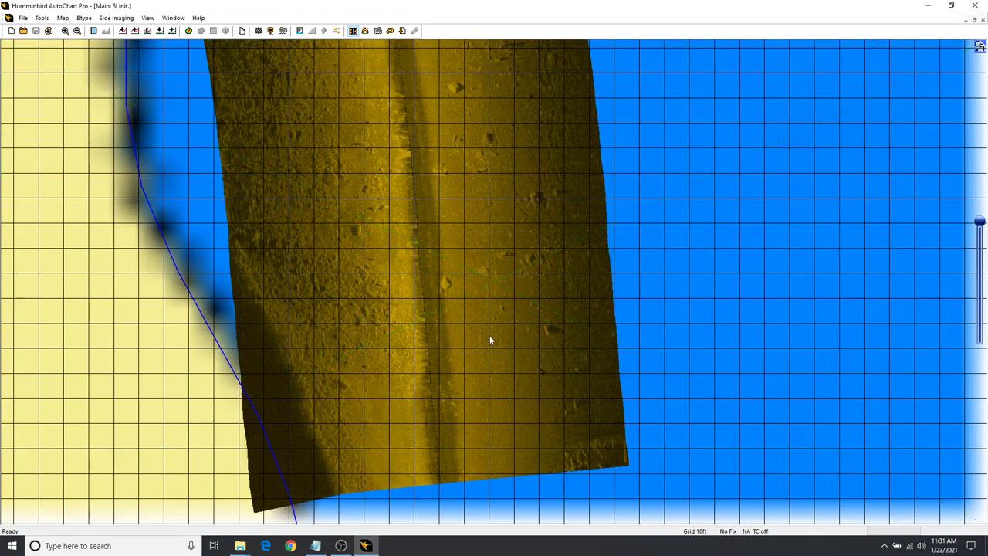
pyautogui.scroll(2, 452, 284)
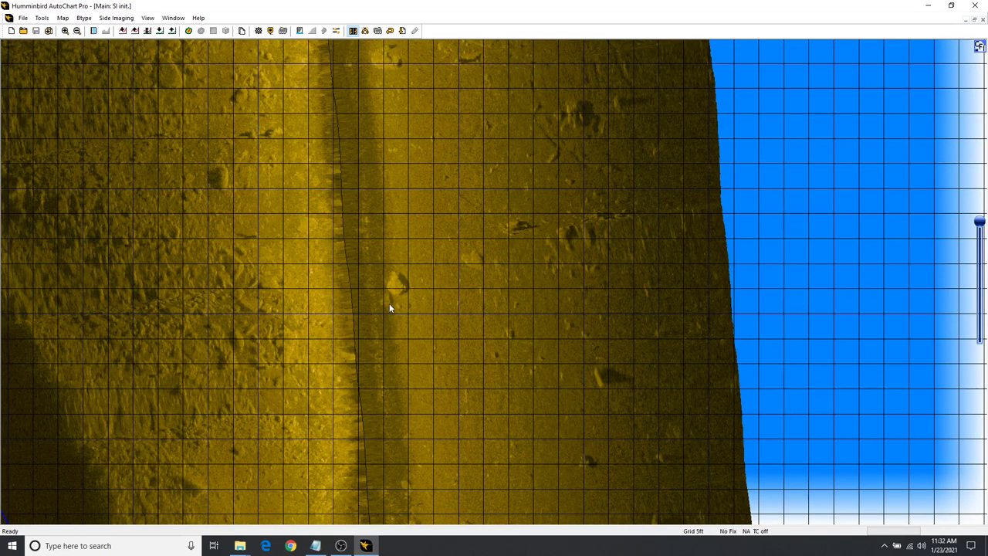
pyautogui.moveTo(396, 284)
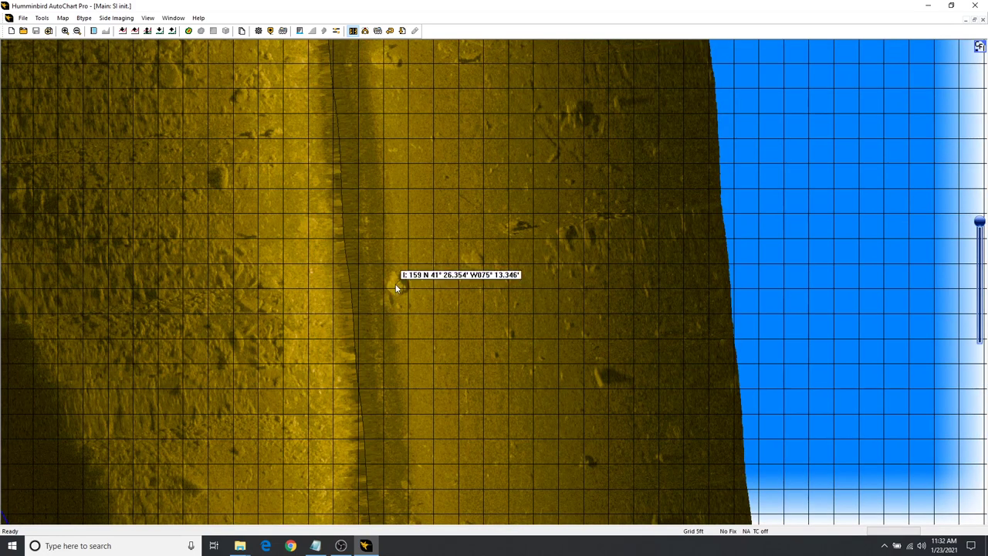
pyautogui.rightClick(395, 283)
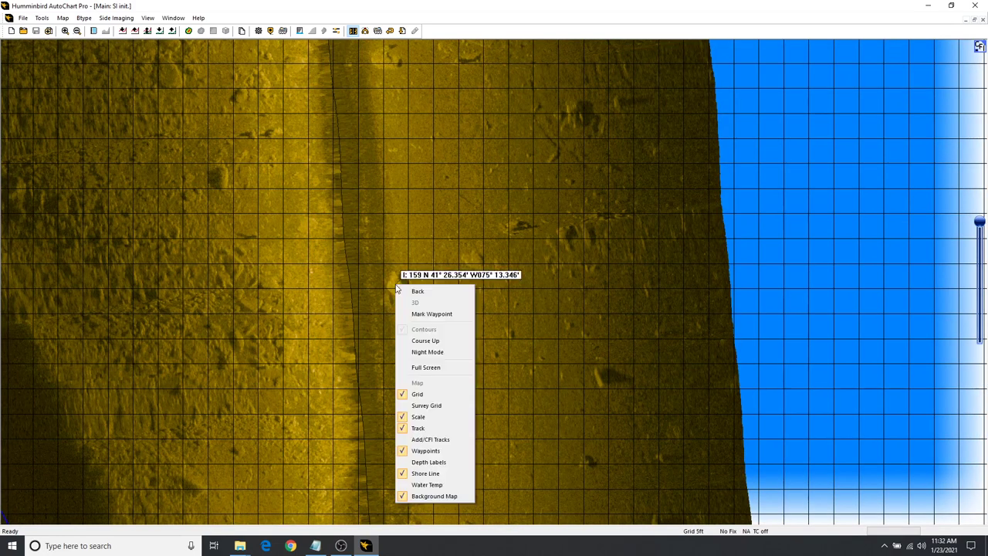
pyautogui.click(423, 316)
pyautogui.scroll(-2, 443, 342)
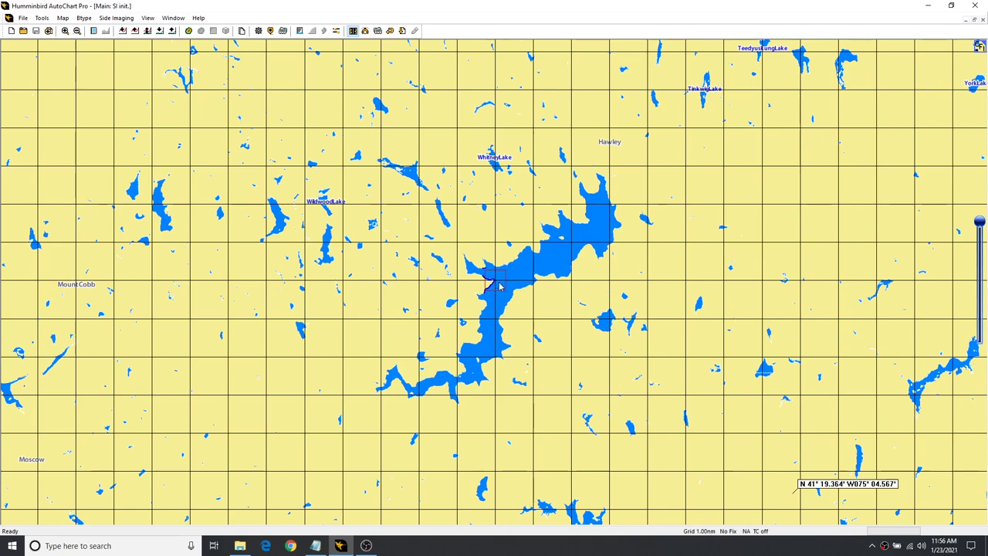
# Zoom out to the whole lake, showing the surveyed stretch boxed on the western arm
pyautogui.scroll(2, 499, 286)
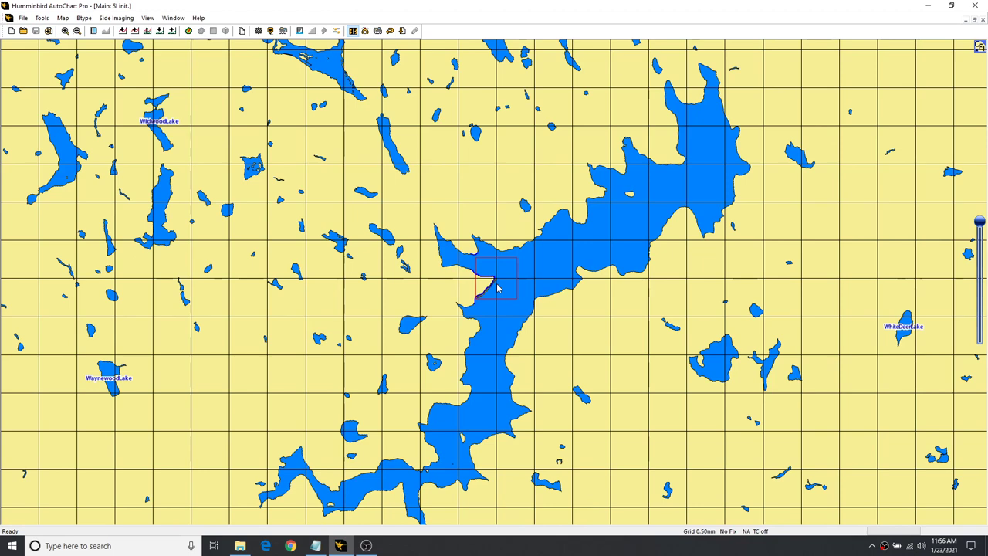
# Zoom in on the rocky bottom and mark a waypoint on the rock pile
pyautogui.scroll(3, 490, 292)
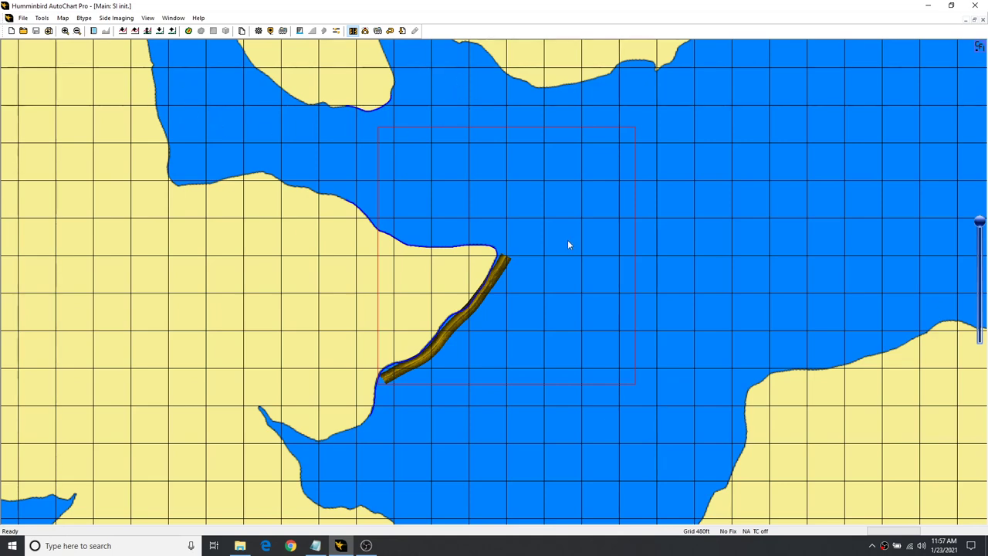
pyautogui.scroll(4, 494, 292)
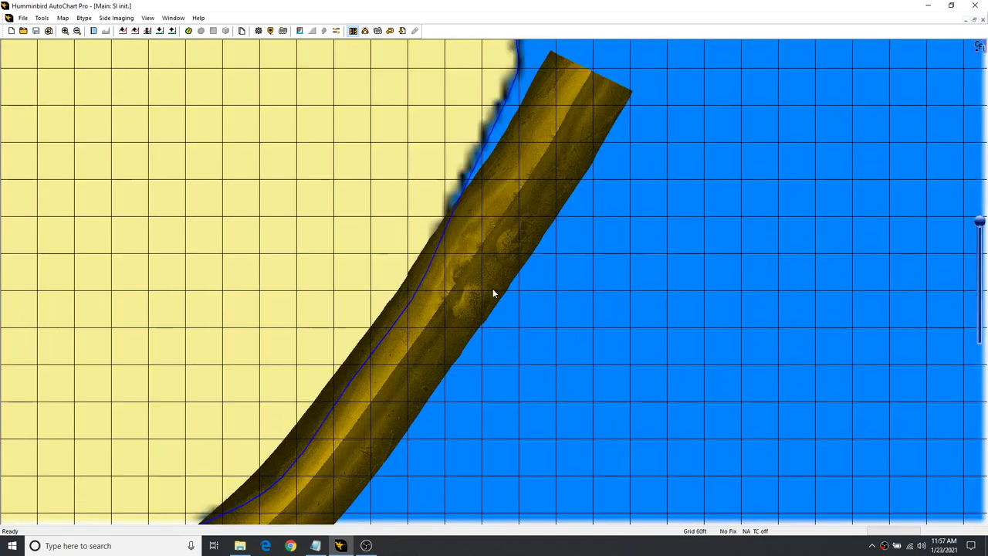
pyautogui.scroll(2, 492, 291)
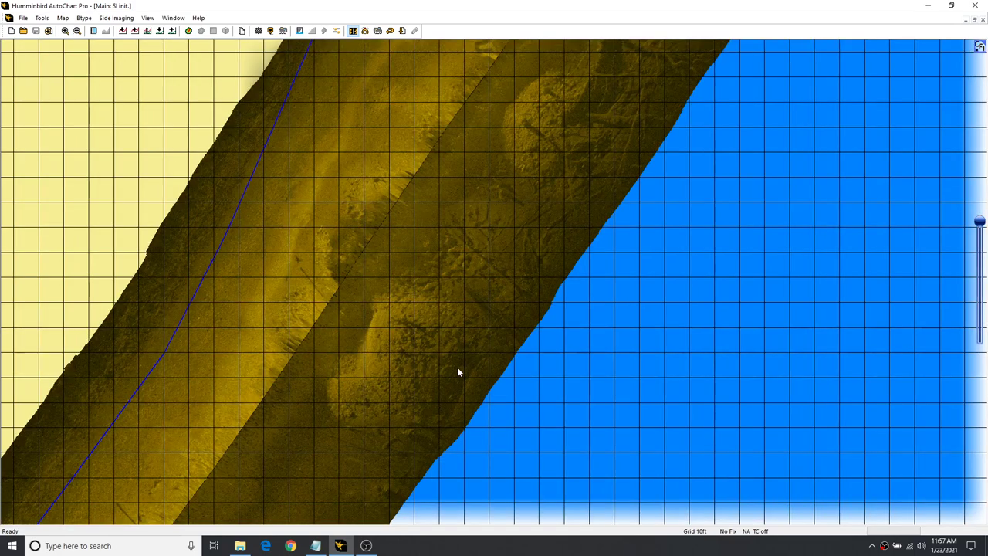
pyautogui.moveTo(518, 263); pyautogui.dragTo(469, 228)
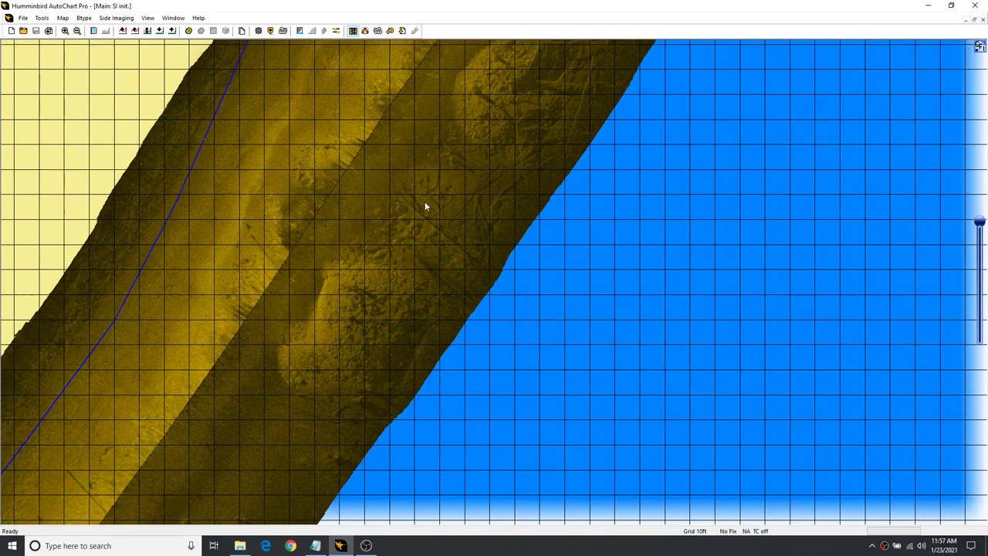
pyautogui.rightClick(425, 206)
pyautogui.click(442, 231)
pyautogui.scroll(-3, 484, 298)
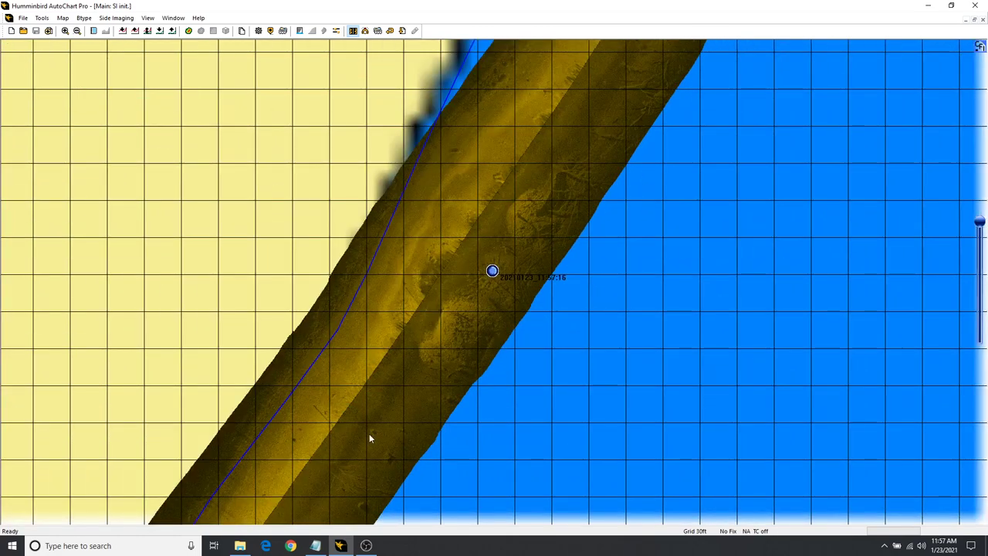
# Follow the strip up the shoreline and mark a waypoint on the next rock pile
pyautogui.moveTo(456, 305); pyautogui.dragTo(561, 128)
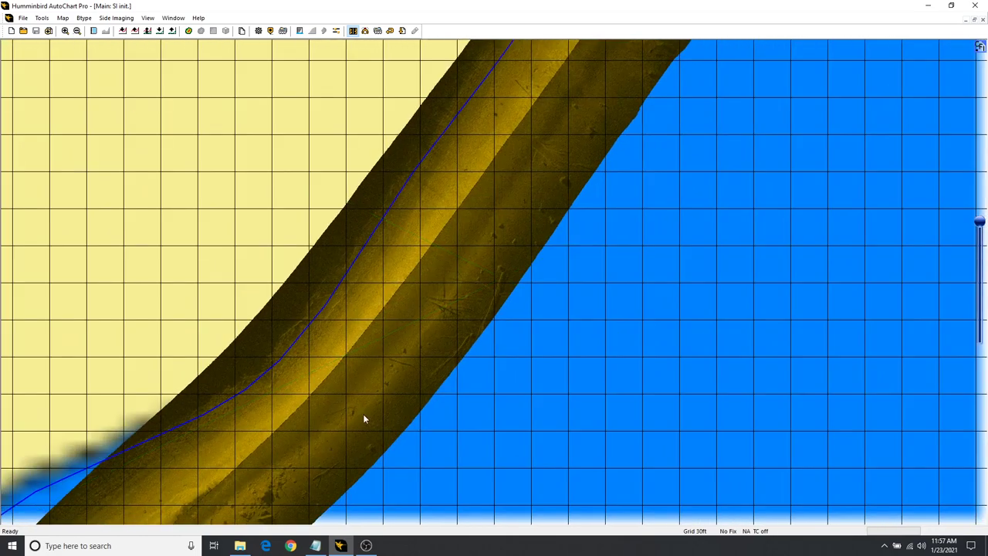
pyautogui.moveTo(365, 419); pyautogui.dragTo(474, 221)
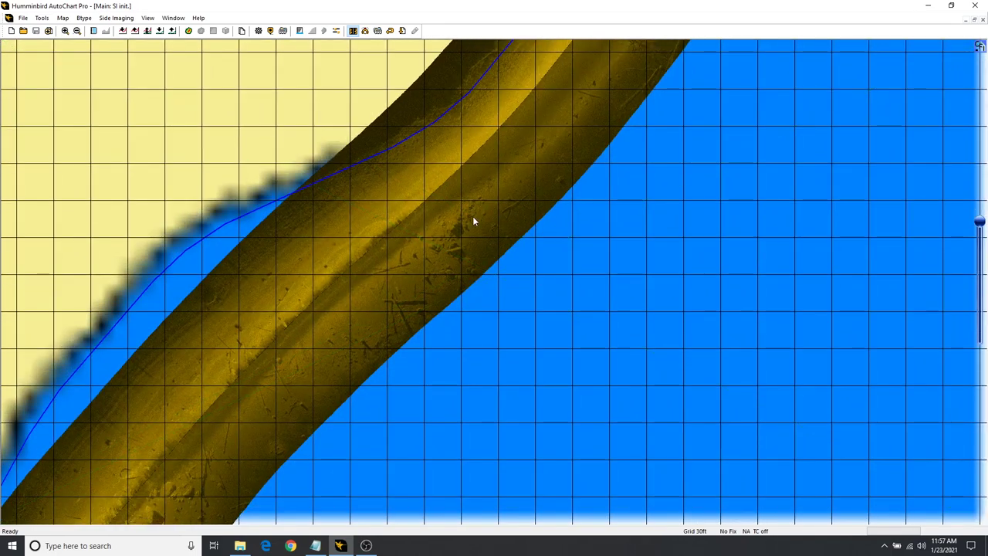
pyautogui.scroll(3, 474, 222)
pyautogui.moveTo(415, 200); pyautogui.dragTo(591, 316)
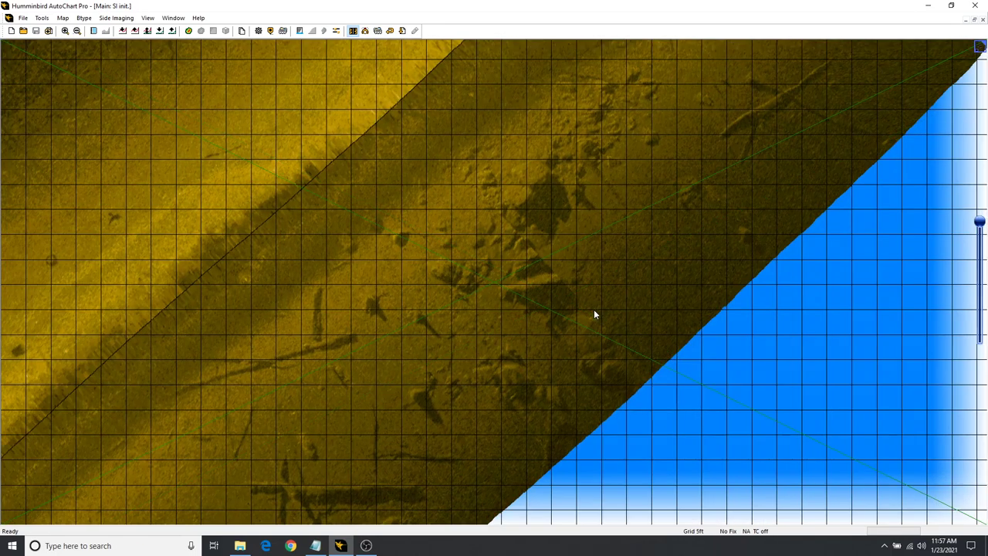
pyautogui.rightClick(519, 196)
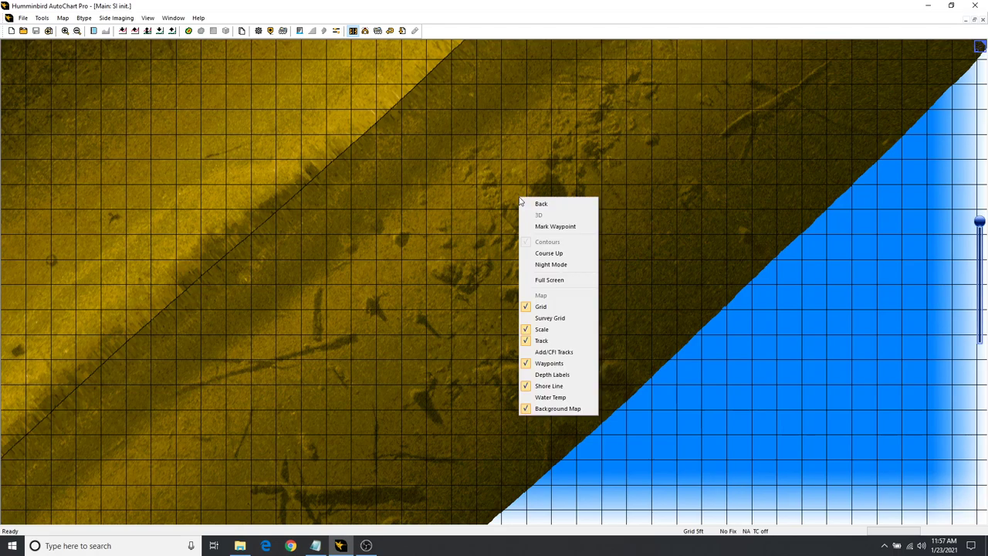
pyautogui.click(540, 229)
pyautogui.scroll(-5, 444, 327)
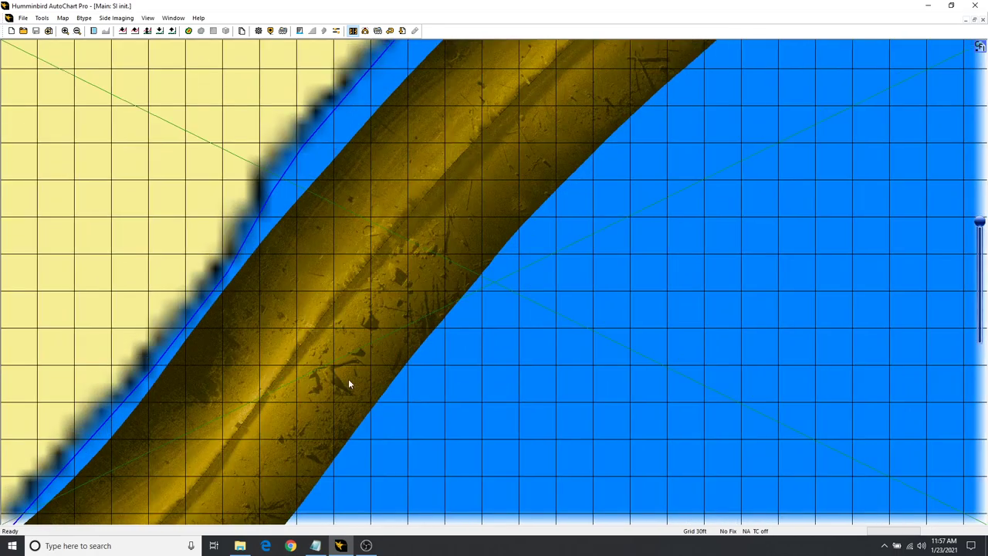
# Mark a waypoint on the rock feature in the close-up mosaic
pyautogui.scroll(5, 405, 270)
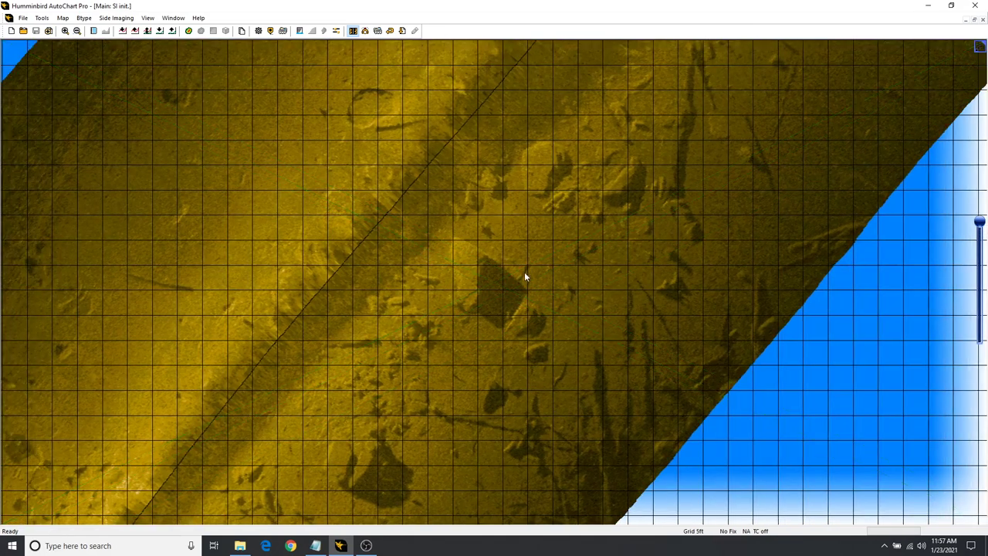
pyautogui.rightClick(523, 278)
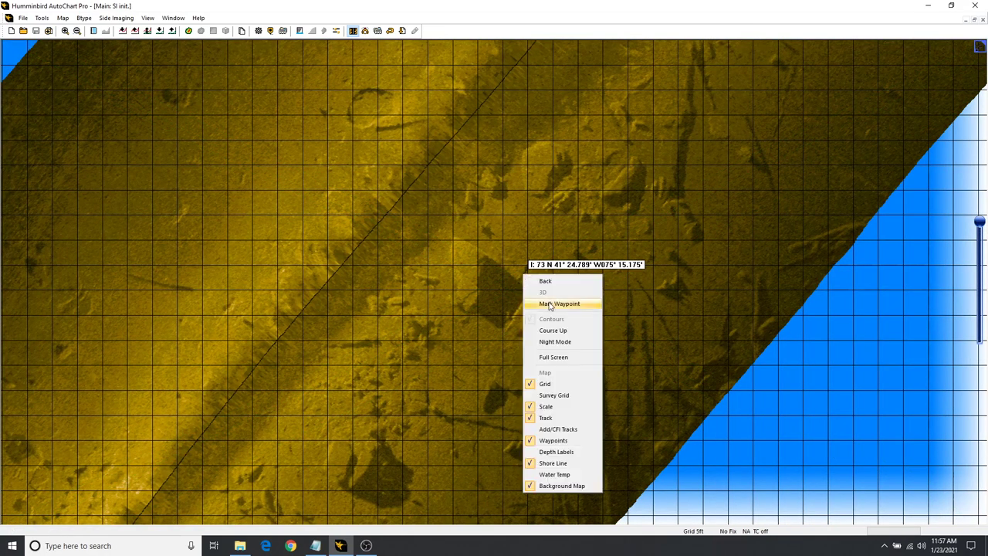
pyautogui.click(540, 306)
pyautogui.scroll(-3, 408, 463)
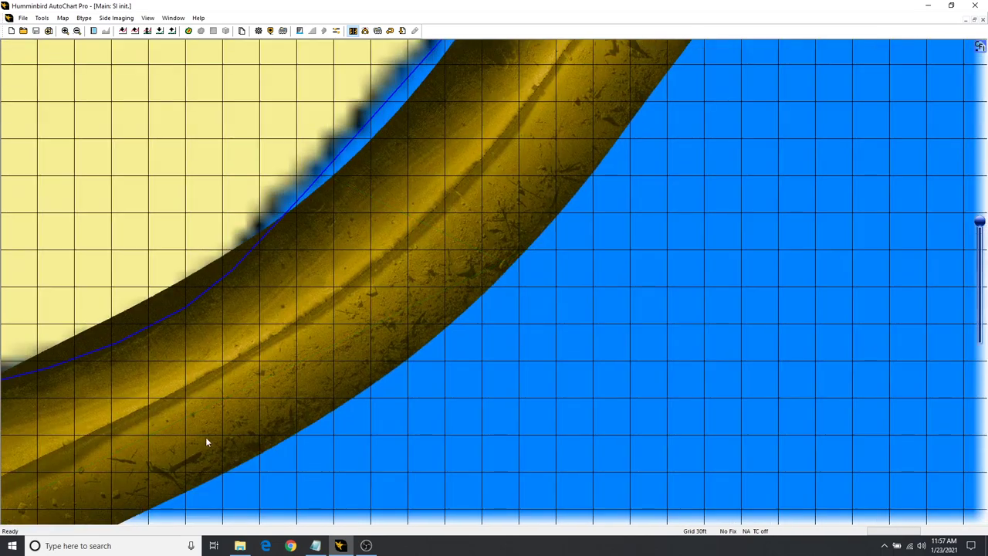
# Mark a waypoint on the large boulder at the strip's lower-left end
pyautogui.moveTo(205, 441); pyautogui.dragTo(536, 221)
pyautogui.moveTo(264, 384); pyautogui.dragTo(546, 269)
pyautogui.scroll(3, 435, 286)
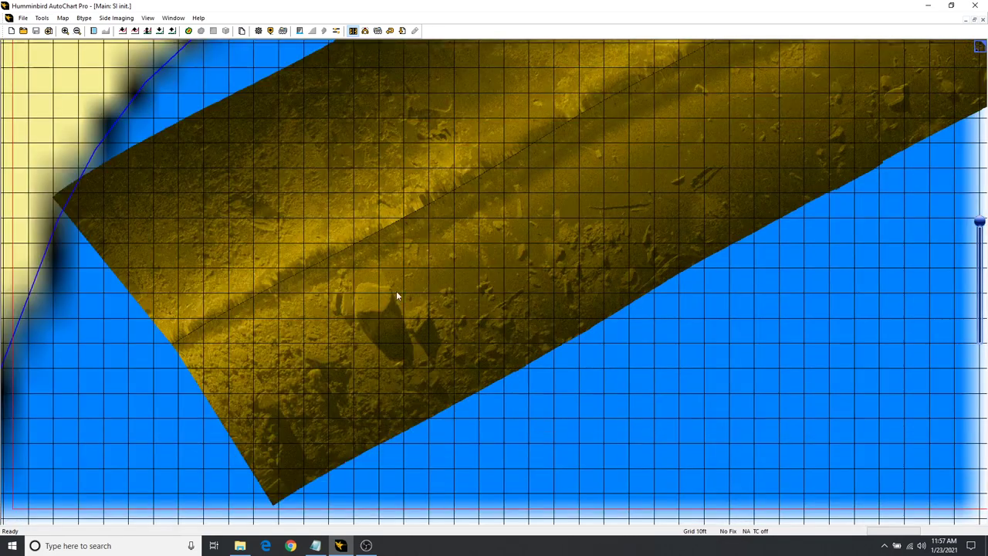
pyautogui.scroll(2, 552, 304)
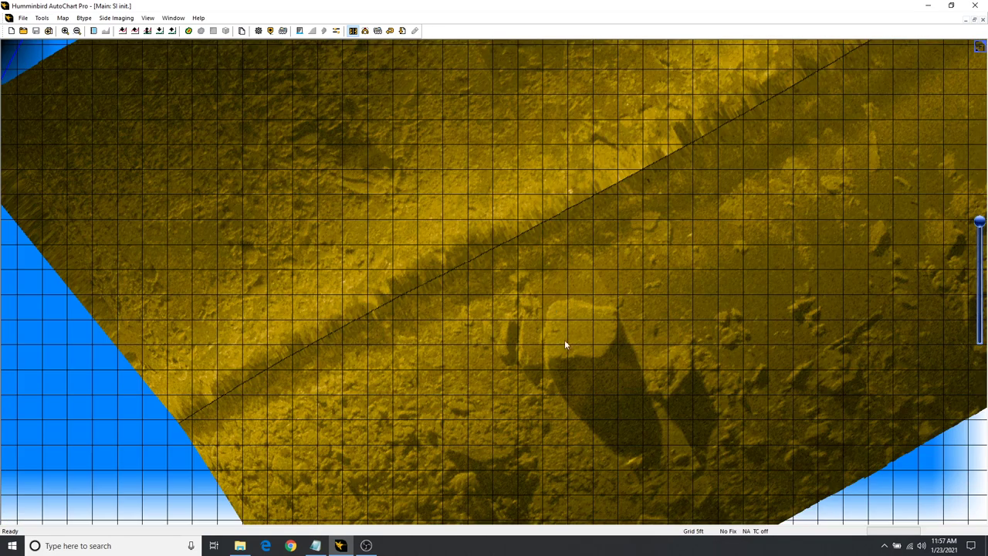
pyautogui.moveTo(544, 330); pyautogui.dragTo(472, 283)
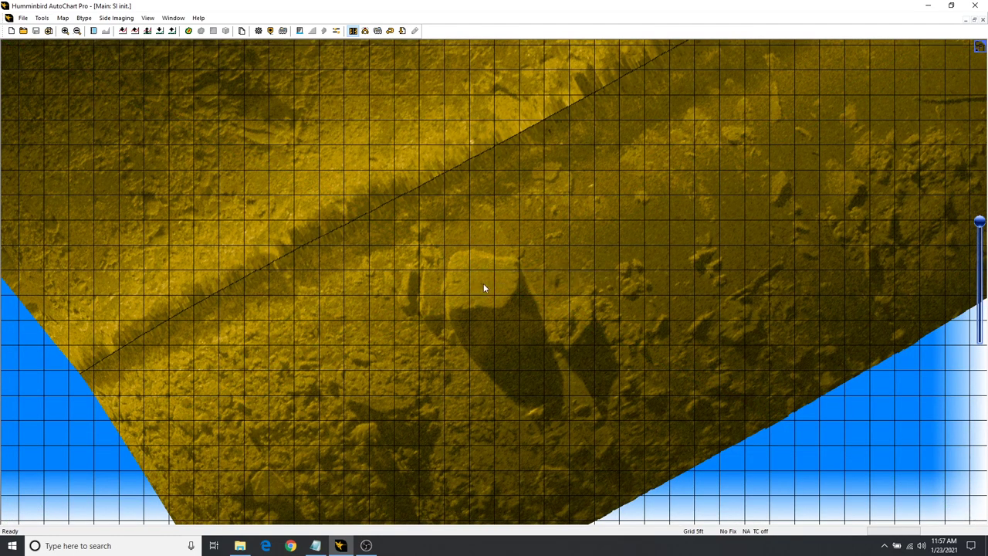
pyautogui.rightClick(484, 283)
pyautogui.click(499, 317)
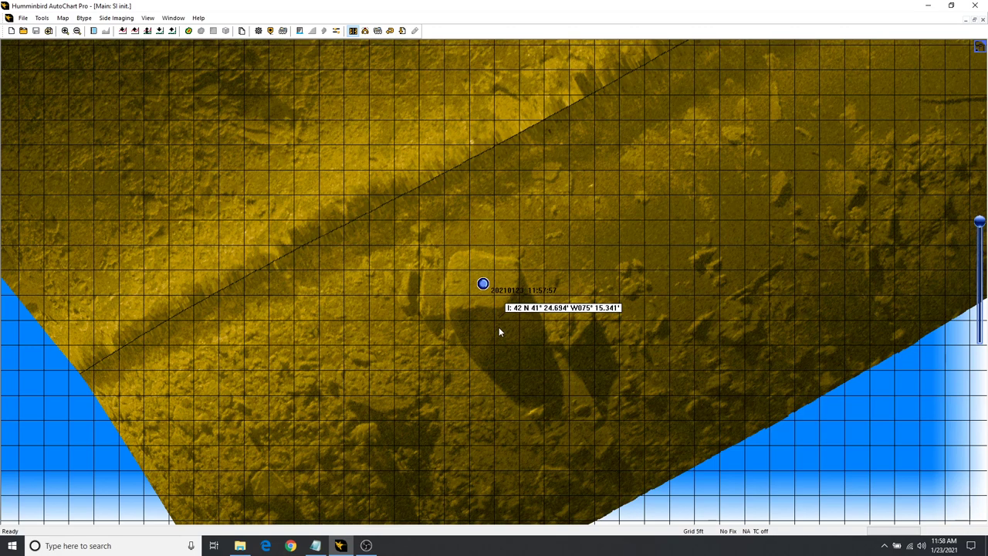
pyautogui.scroll(-3, 484, 348)
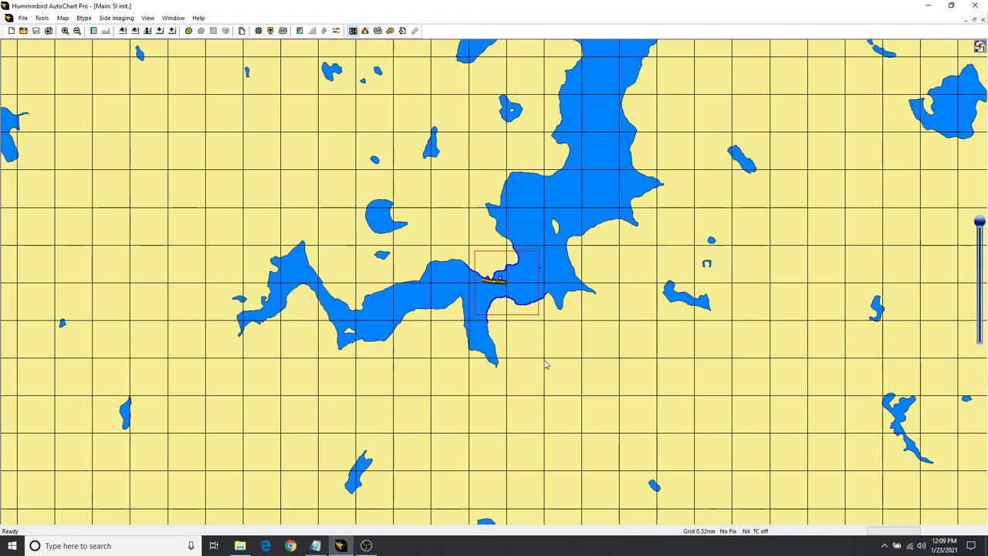
# Zoom into the sonar track and mark a waypoint on the lakebed feature
pyautogui.scroll(5, 495, 280)
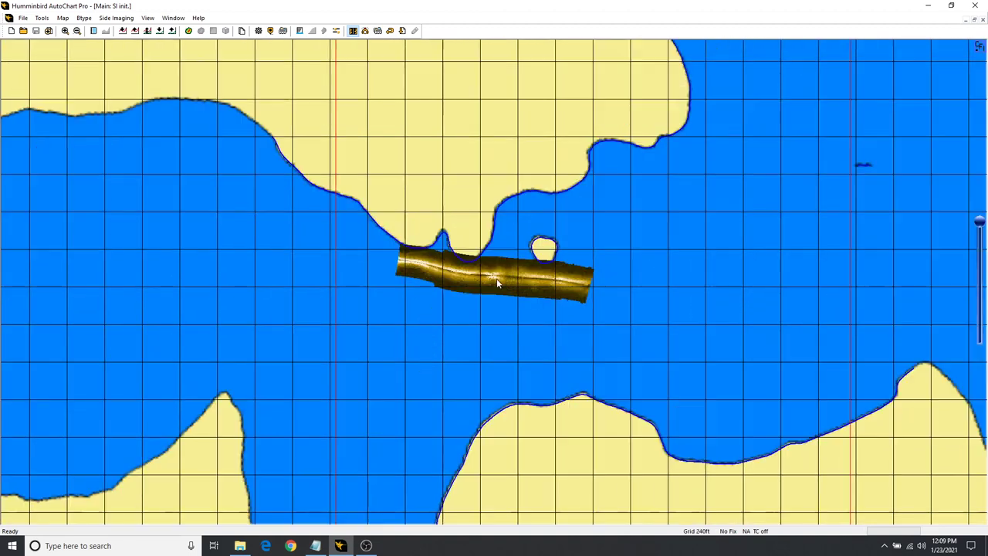
pyautogui.scroll(2, 491, 251)
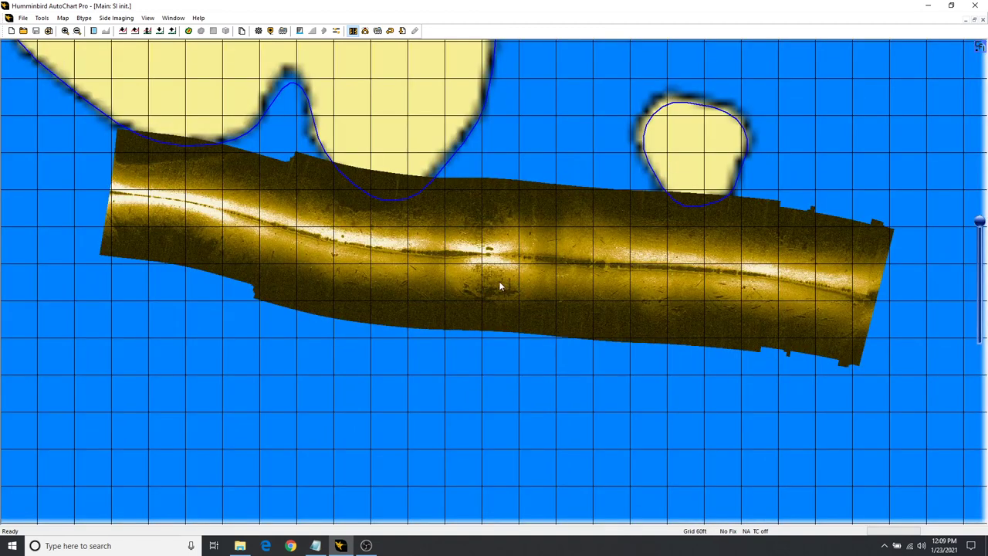
pyautogui.scroll(1, 500, 285)
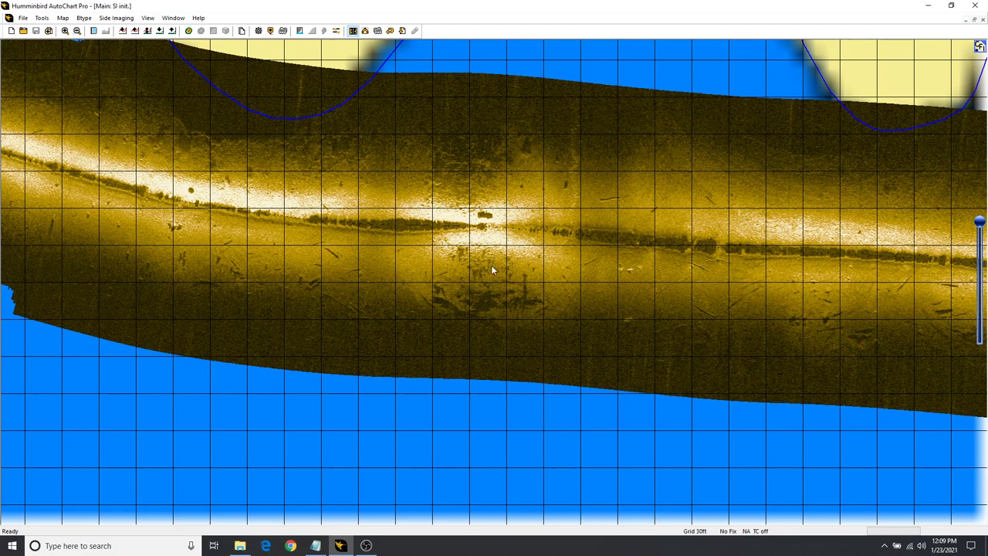
pyautogui.scroll(2, 492, 270)
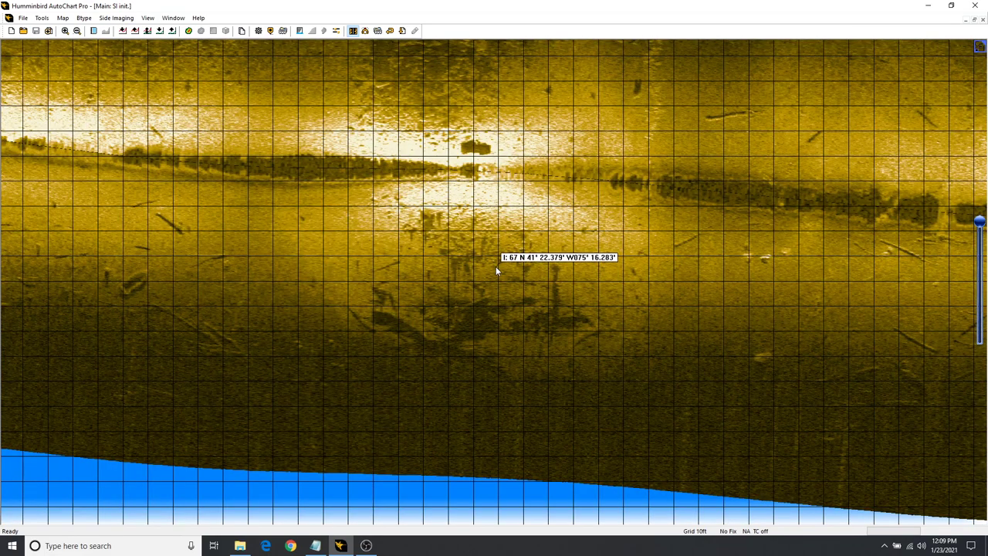
pyautogui.rightClick(498, 272)
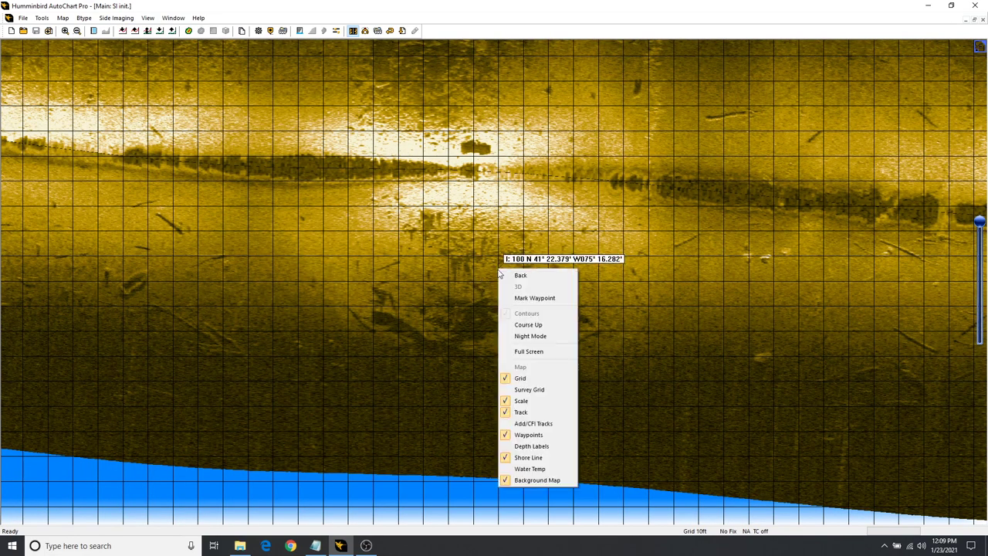
pyautogui.click(534, 298)
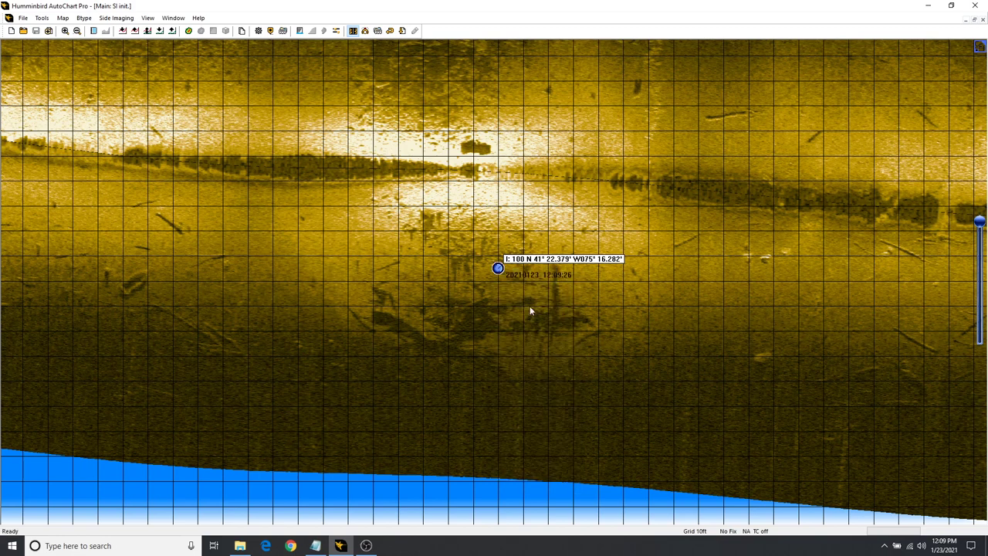
pyautogui.scroll(-2, 540, 343)
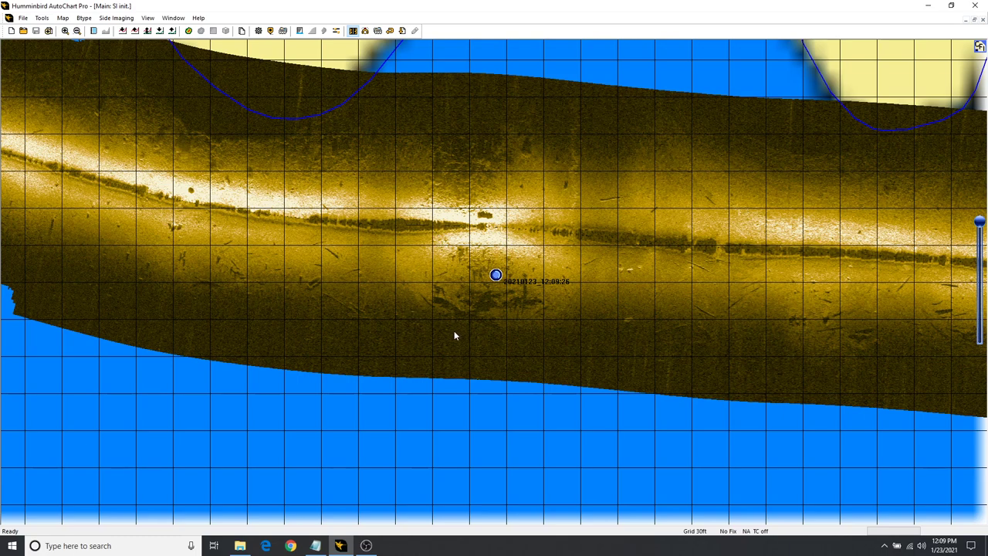
# Mark waypoint 20210123_12:09:46 on the elongated object farther along the strip
pyautogui.moveTo(455, 325); pyautogui.dragTo(639, 313)
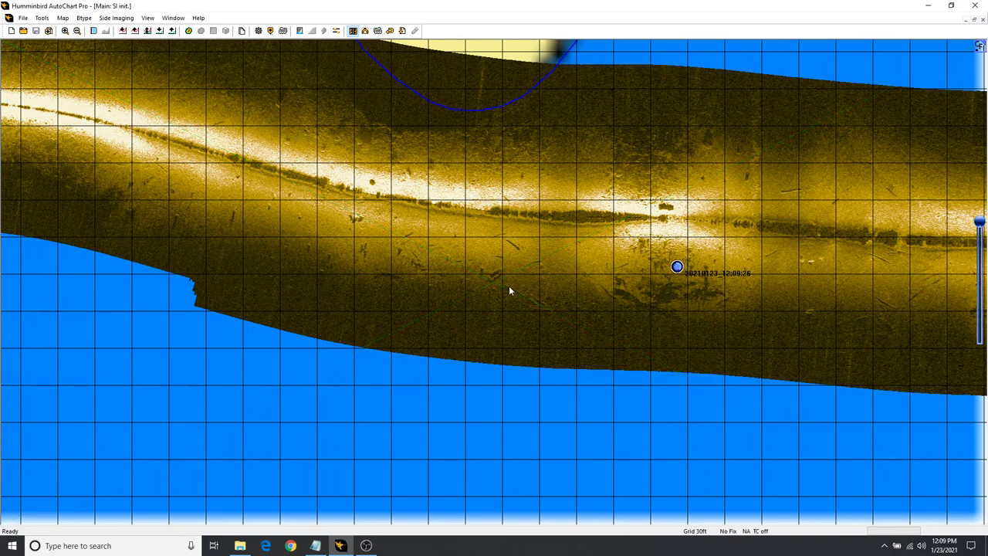
pyautogui.scroll(1, 509, 289)
pyautogui.scroll(1, 523, 298)
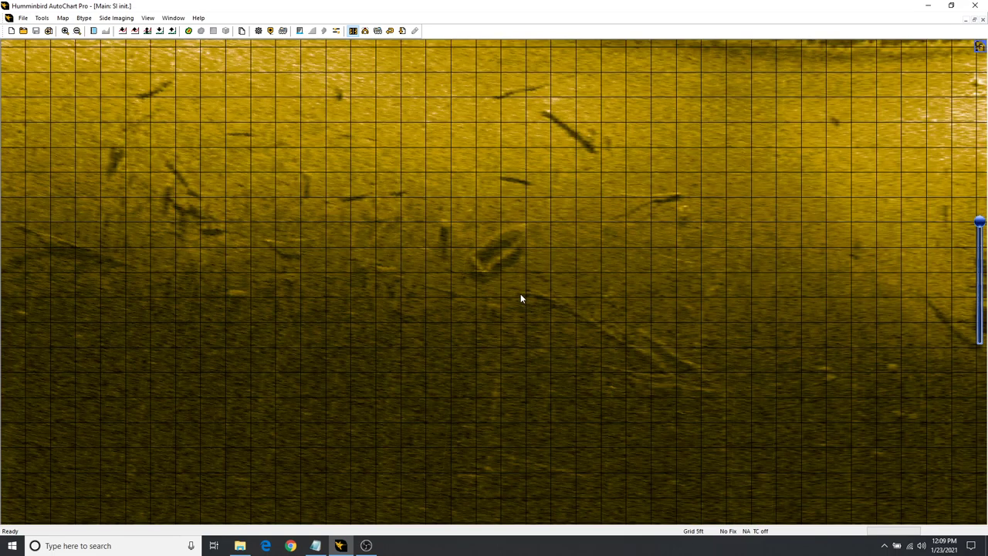
pyautogui.moveTo(363, 415)
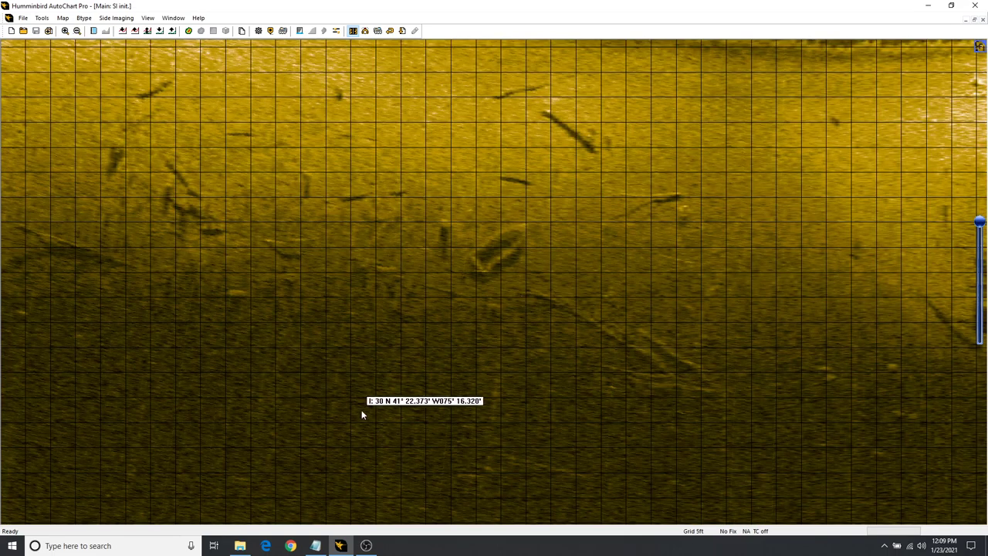
pyautogui.rightClick(495, 252)
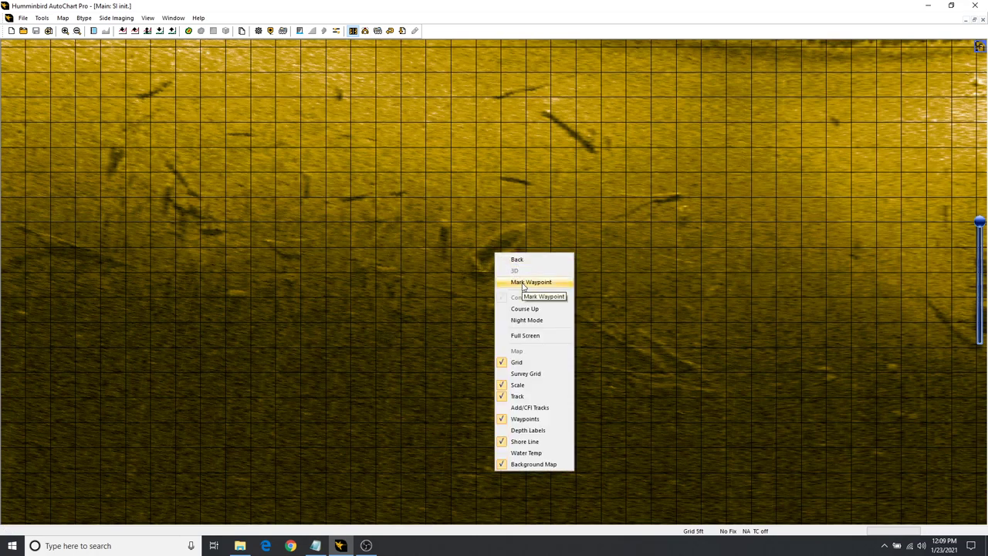
pyautogui.click(523, 283)
pyautogui.moveTo(523, 287)
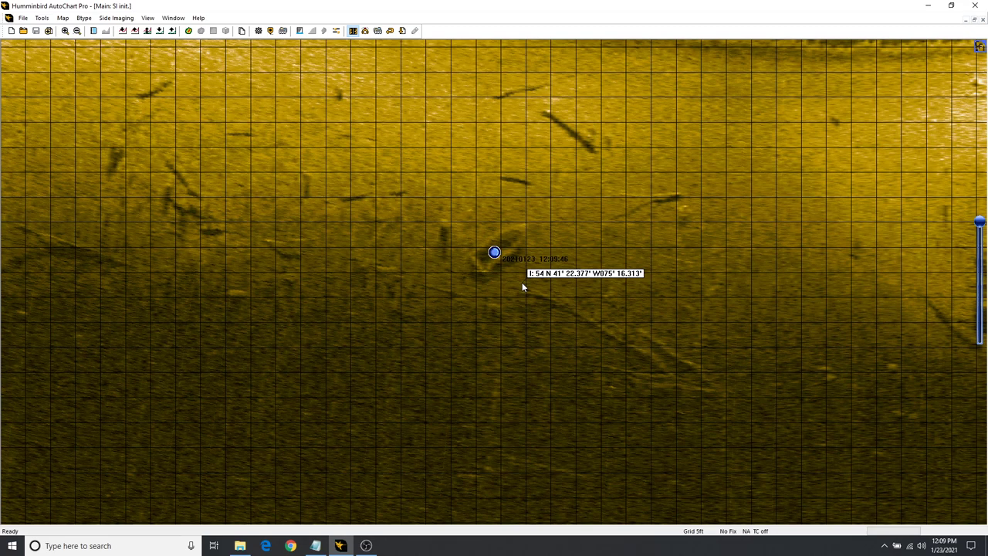
pyautogui.scroll(-3, 512, 287)
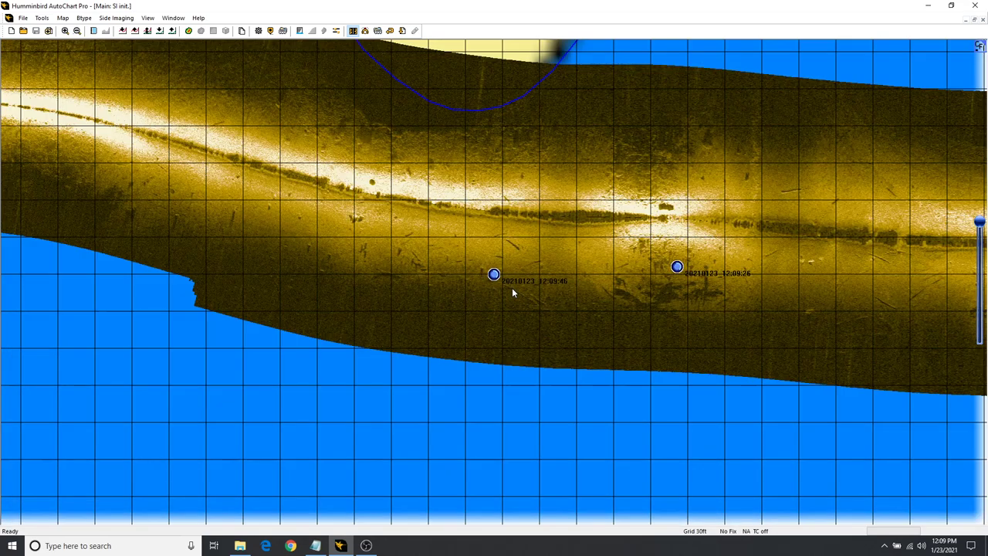
pyautogui.scroll(-1, 512, 292)
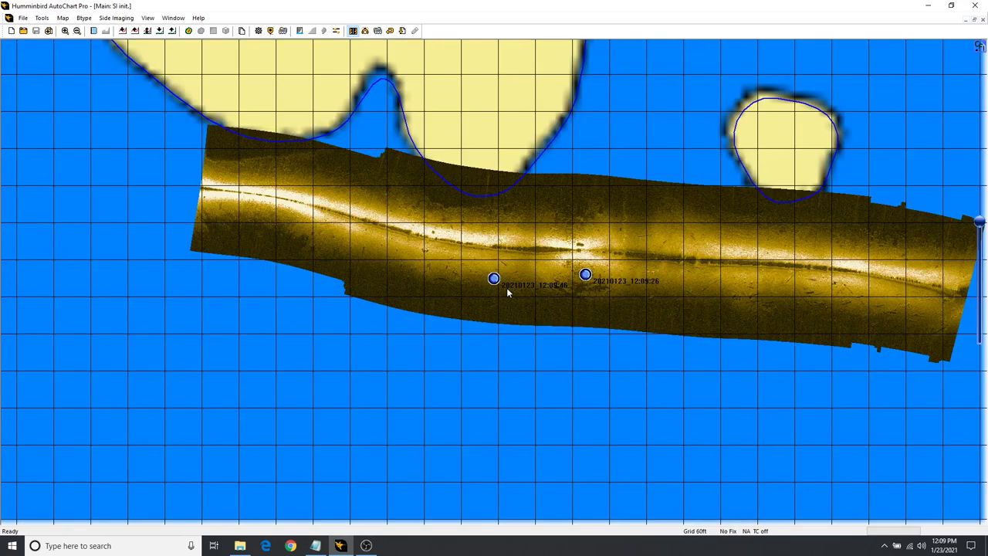